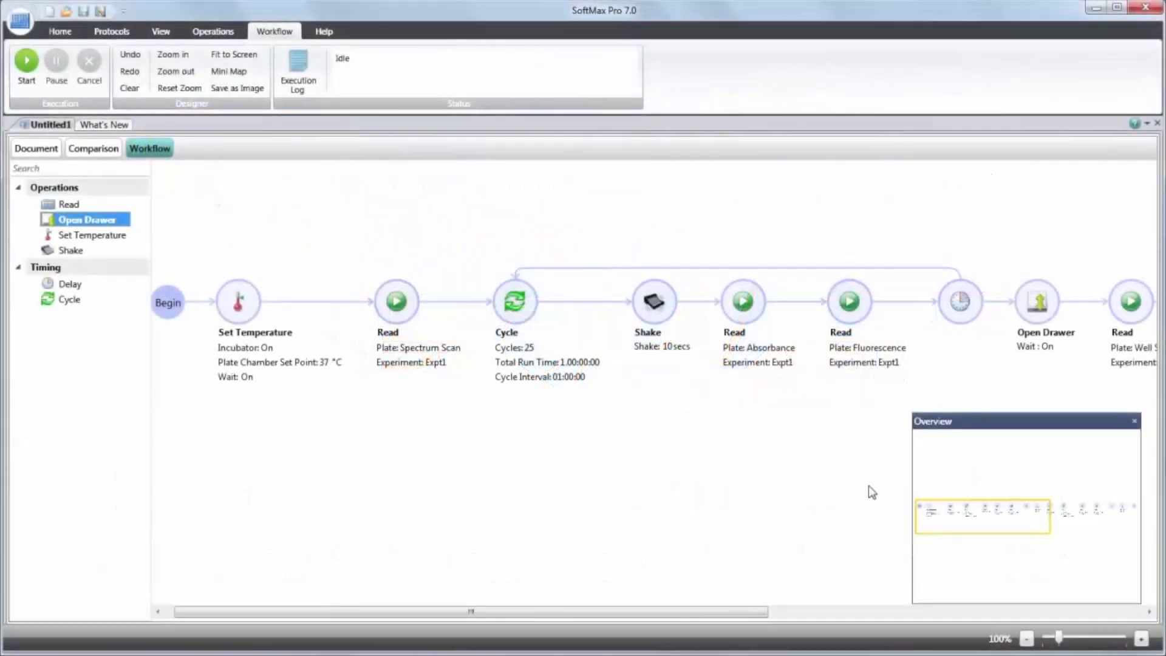
pyautogui.moveTo(936, 517); pyautogui.dragTo(967, 517)
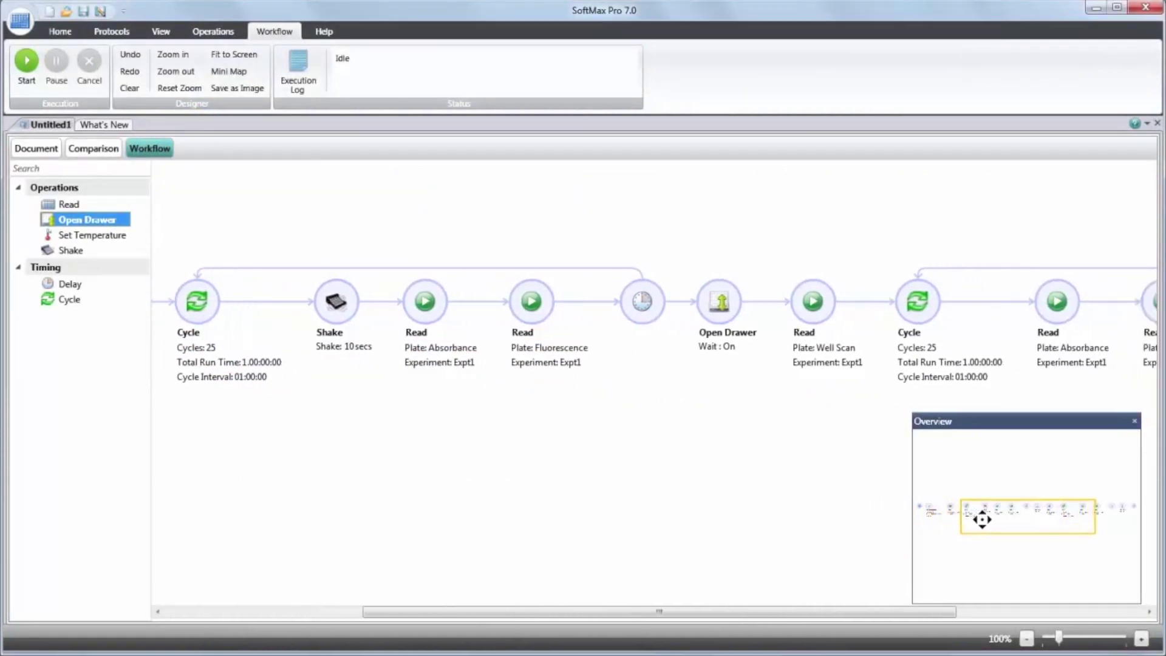
pyautogui.moveTo(966, 517); pyautogui.dragTo(1024, 524)
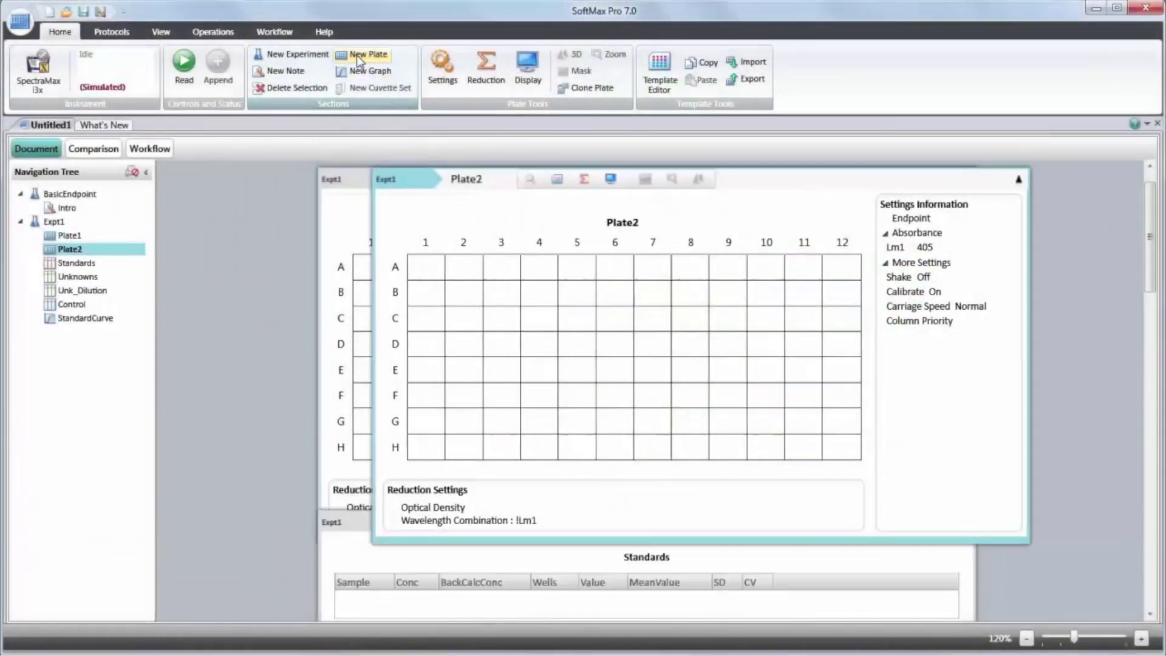
# - Rename the Plate1 section to 'Absorbance'
pyautogui.click(84, 237)
pyautogui.rightClick(74, 236)
pyautogui.click(92, 246)
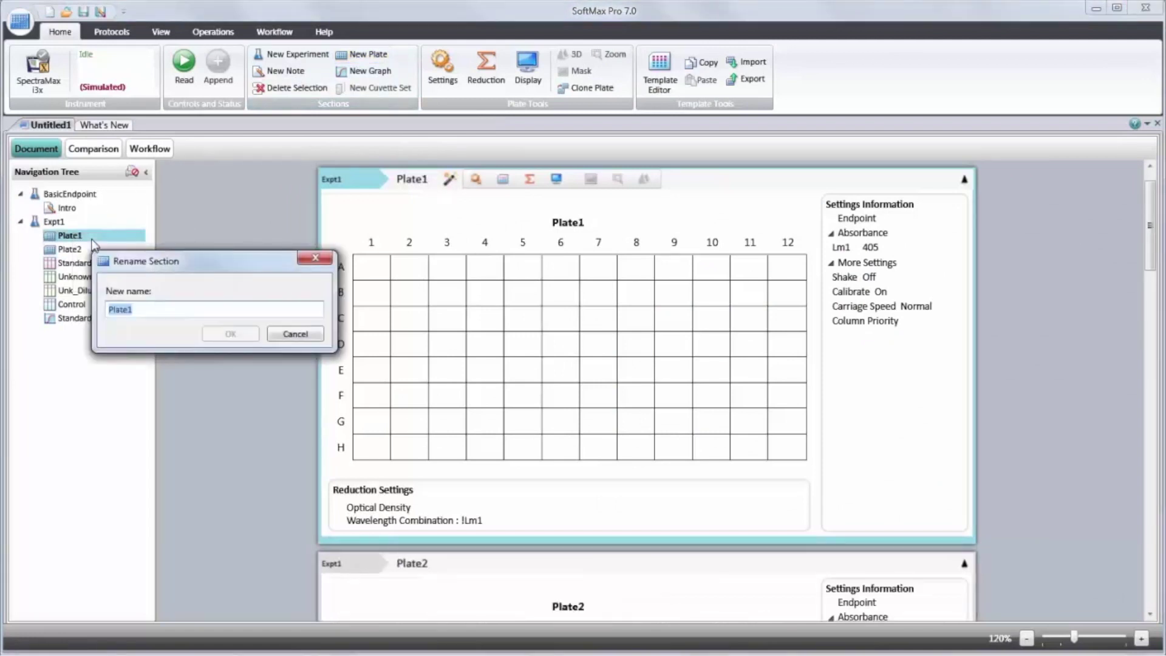
pyautogui.write('Absorbance')
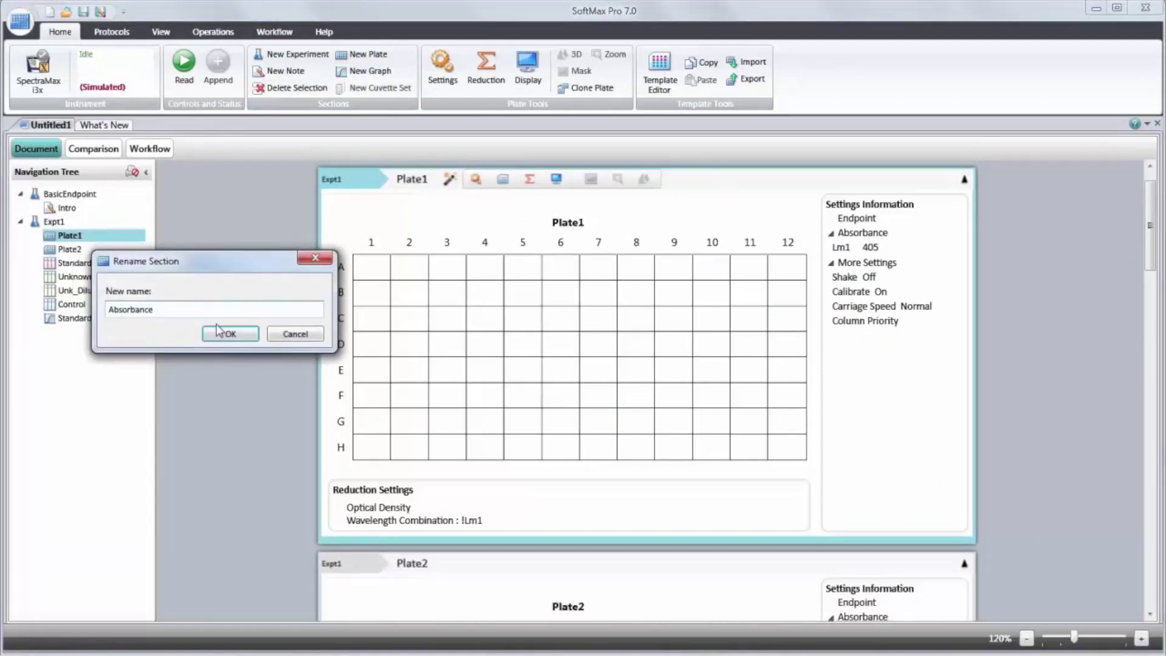
pyautogui.click(233, 335)
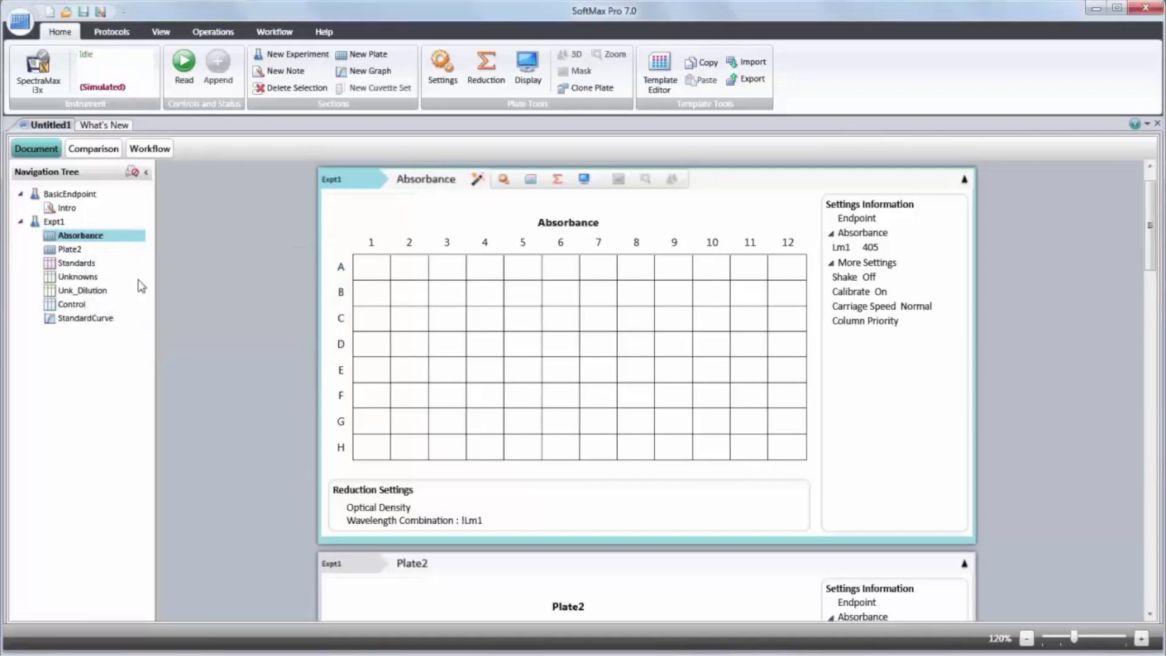
# - Rename the Plate2 section to 'Fluorescence' and switch to the Workflow designer
pyautogui.click(73, 250)
pyautogui.rightClick(79, 252)
pyautogui.click(94, 264)
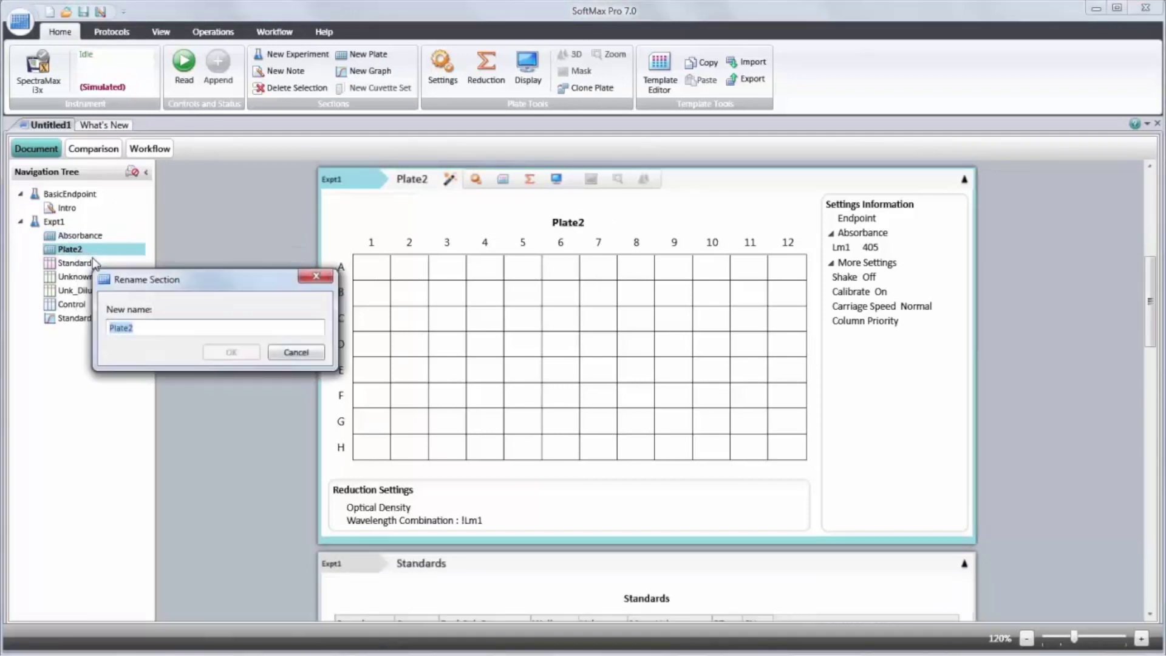
pyautogui.write('Fluorescence')
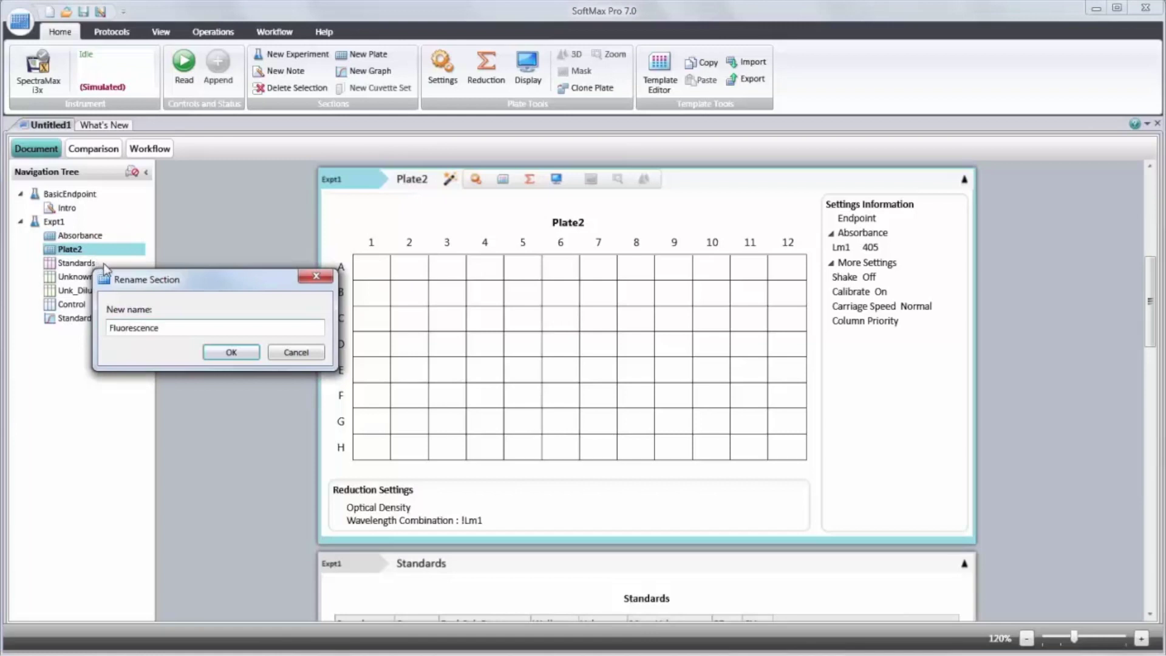
pyautogui.click(227, 353)
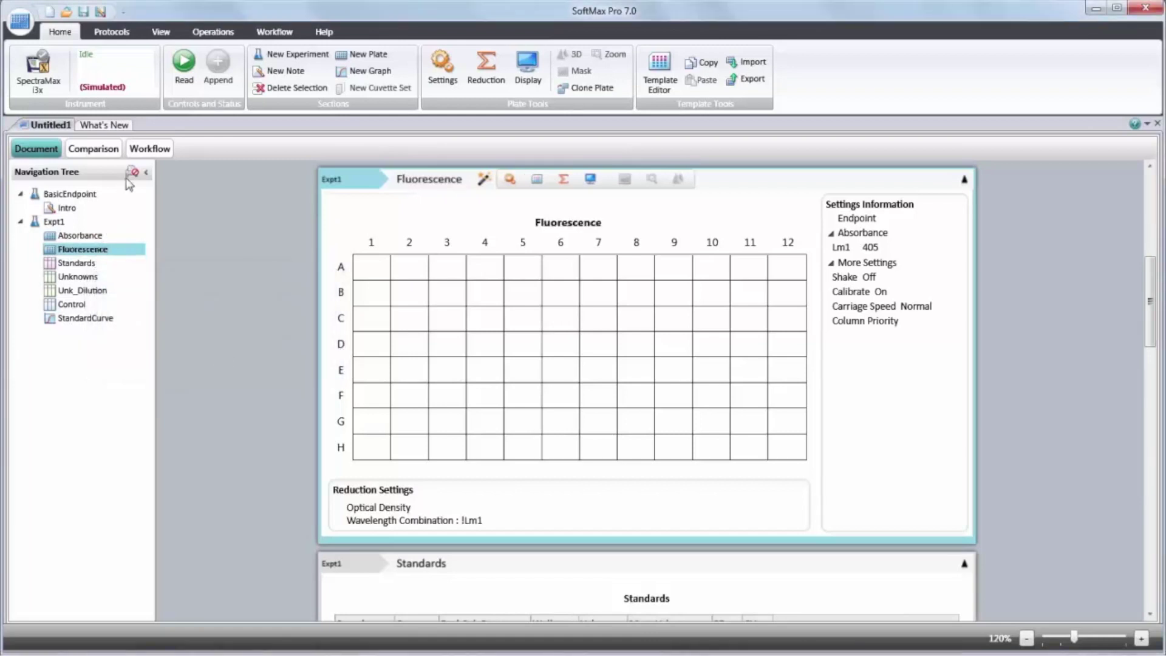
pyautogui.click(141, 154)
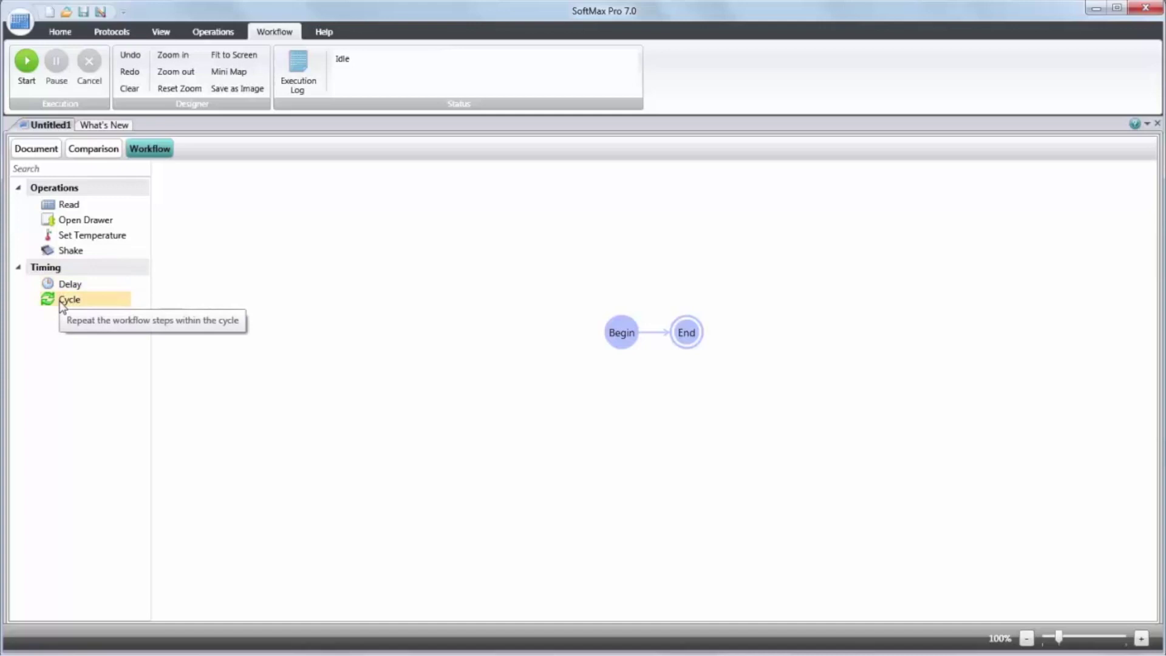
# - Insert a Cycle block between Begin and End, then add two Read nodes after it
pyautogui.moveTo(61, 308); pyautogui.dragTo(485, 333)
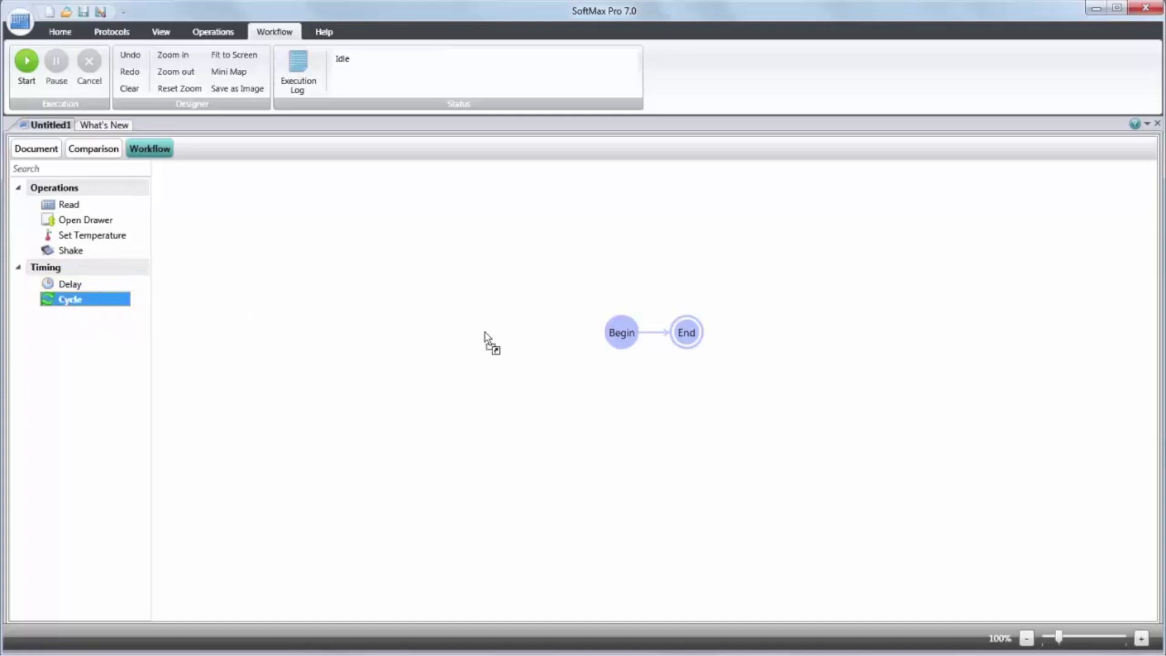
pyautogui.moveTo(656, 332); pyautogui.dragTo(656, 332)
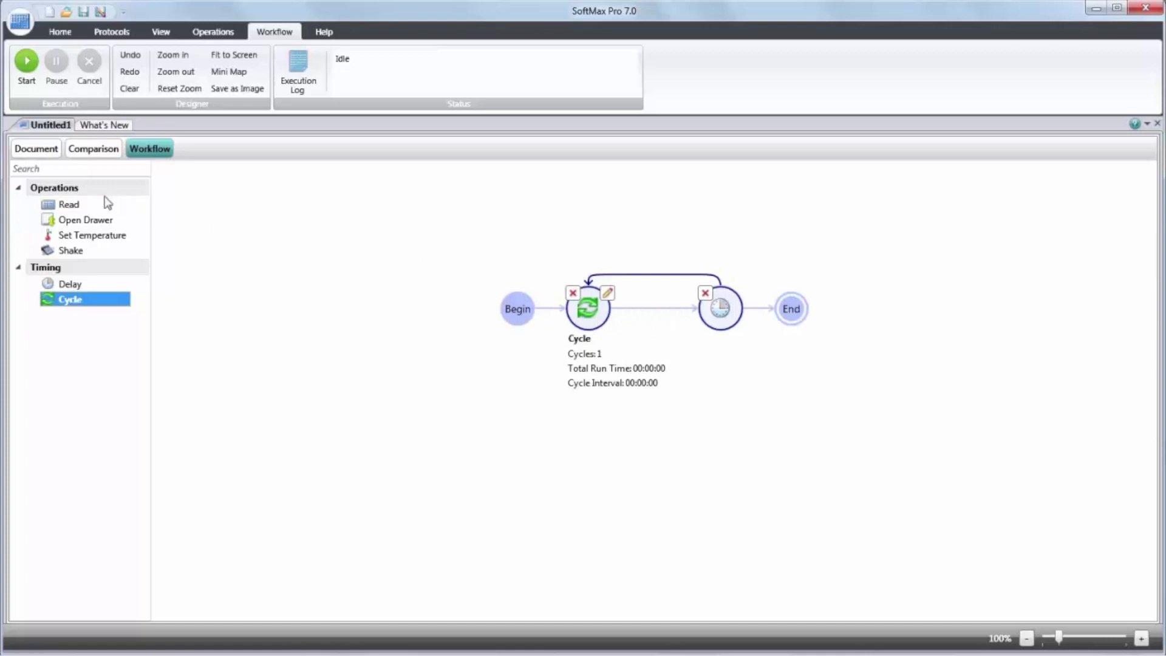
pyautogui.doubleClick(78, 206)
pyautogui.doubleClick(77, 206)
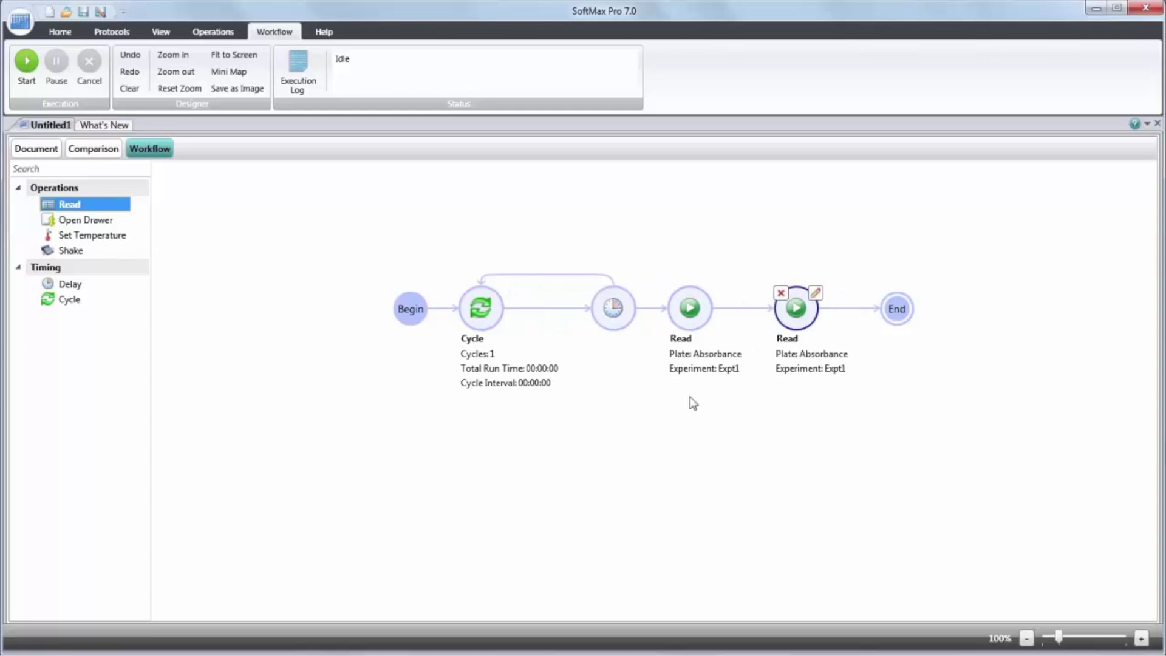
# - Keep the first Read node on experiment Expt1 with the Absorbance plate
pyautogui.click(690, 309)
pyautogui.click(709, 293)
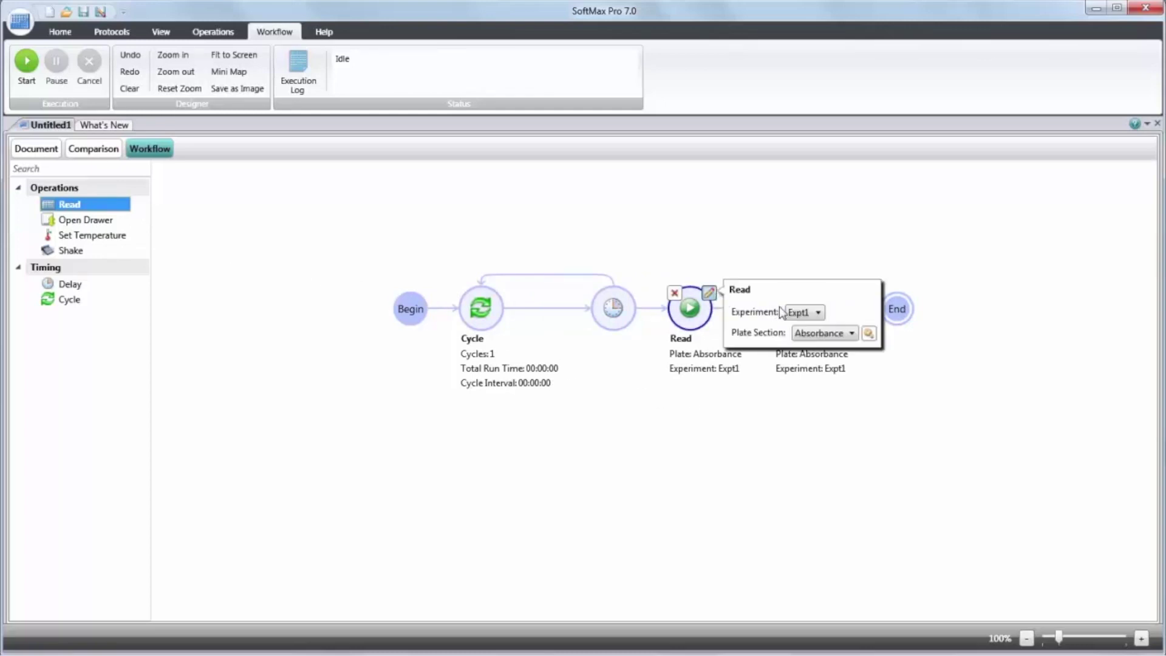
pyautogui.click(807, 312)
pyautogui.click(851, 333)
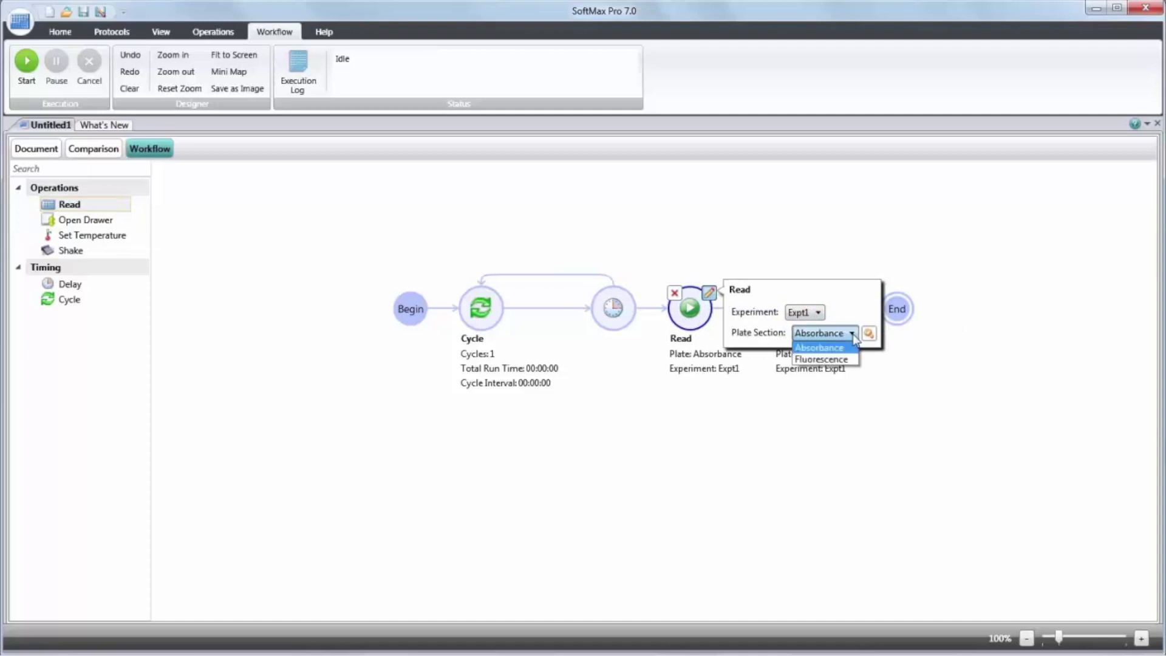
pyautogui.click(847, 348)
pyautogui.click(860, 403)
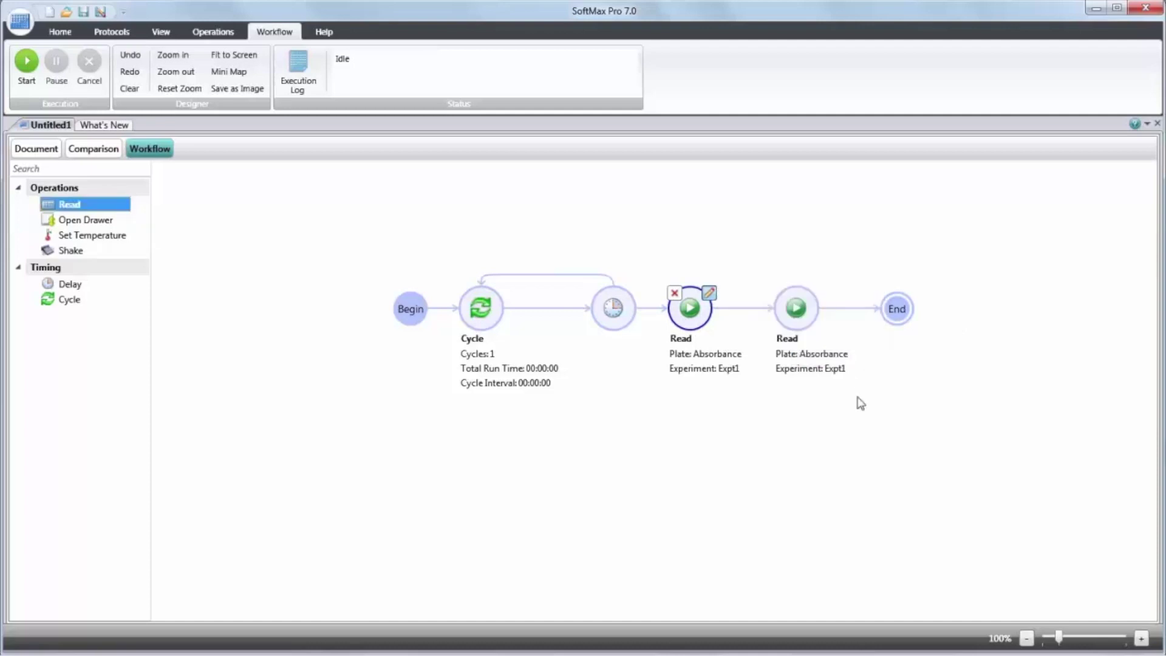
# - Point the second Read at Expt1's Fluorescence plate and move both reads inside the Cycle loop
pyautogui.click(795, 308)
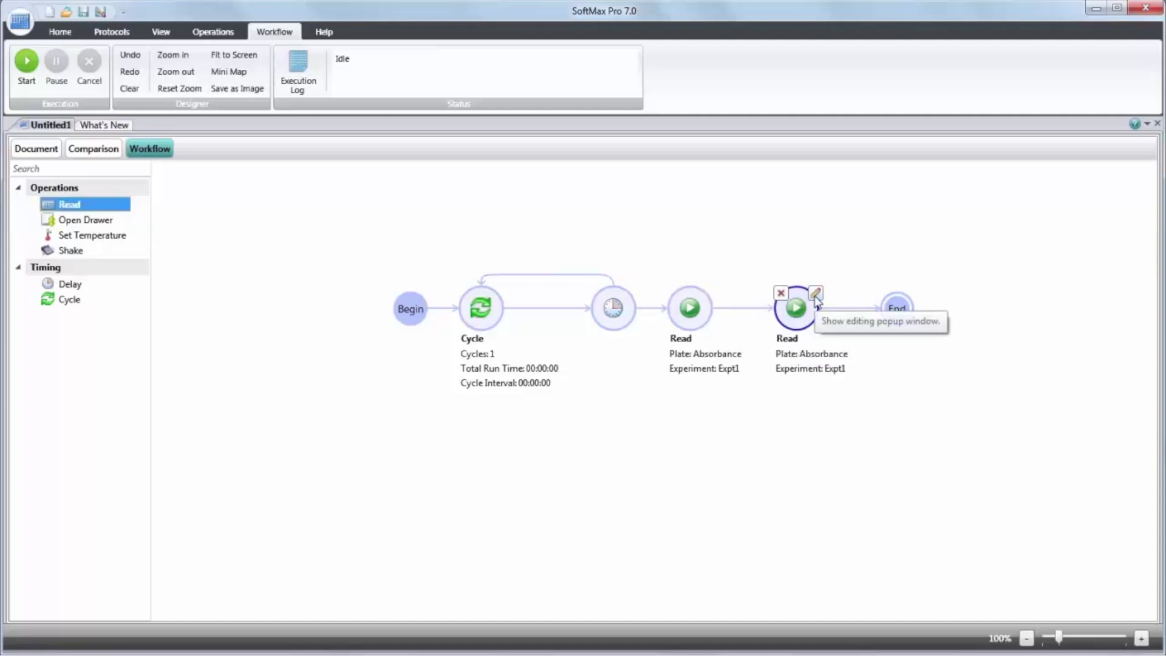
pyautogui.click(816, 299)
pyautogui.click(914, 312)
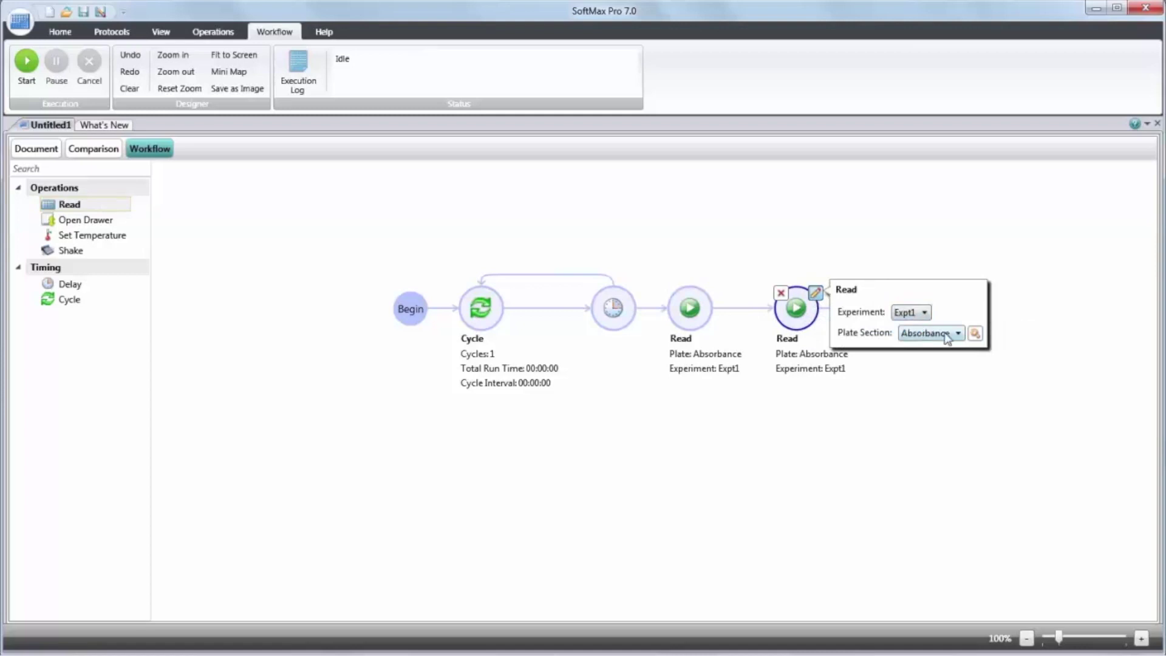
pyautogui.click(947, 334)
pyautogui.click(951, 359)
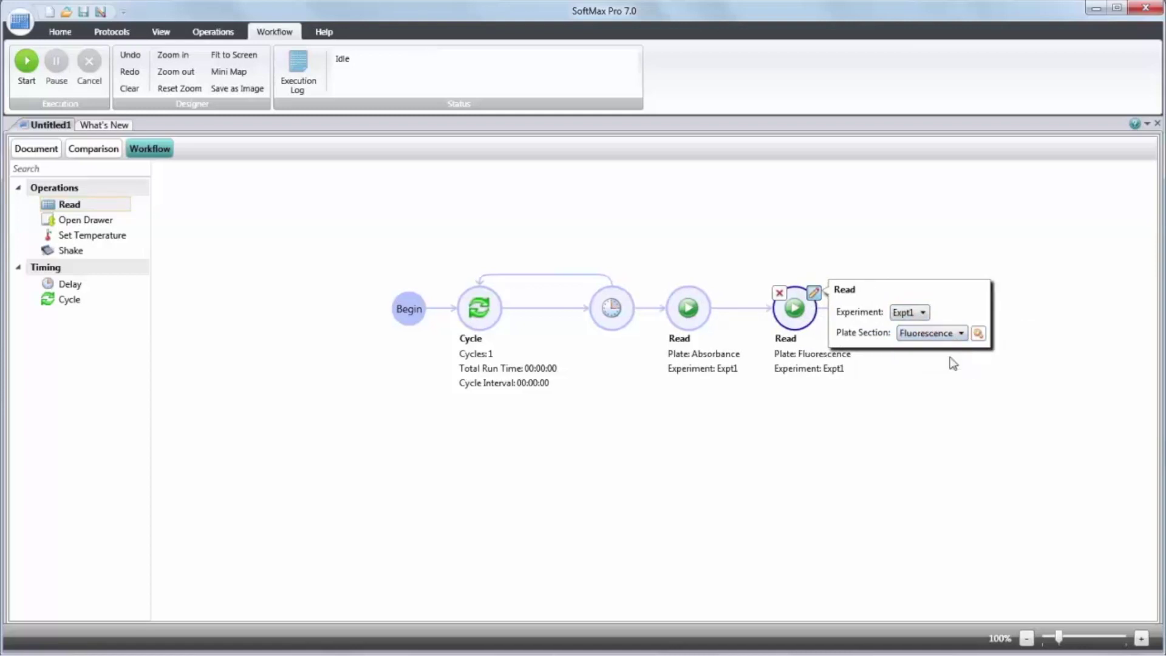
pyautogui.click(952, 364)
pyautogui.moveTo(689, 306); pyautogui.dragTo(591, 308)
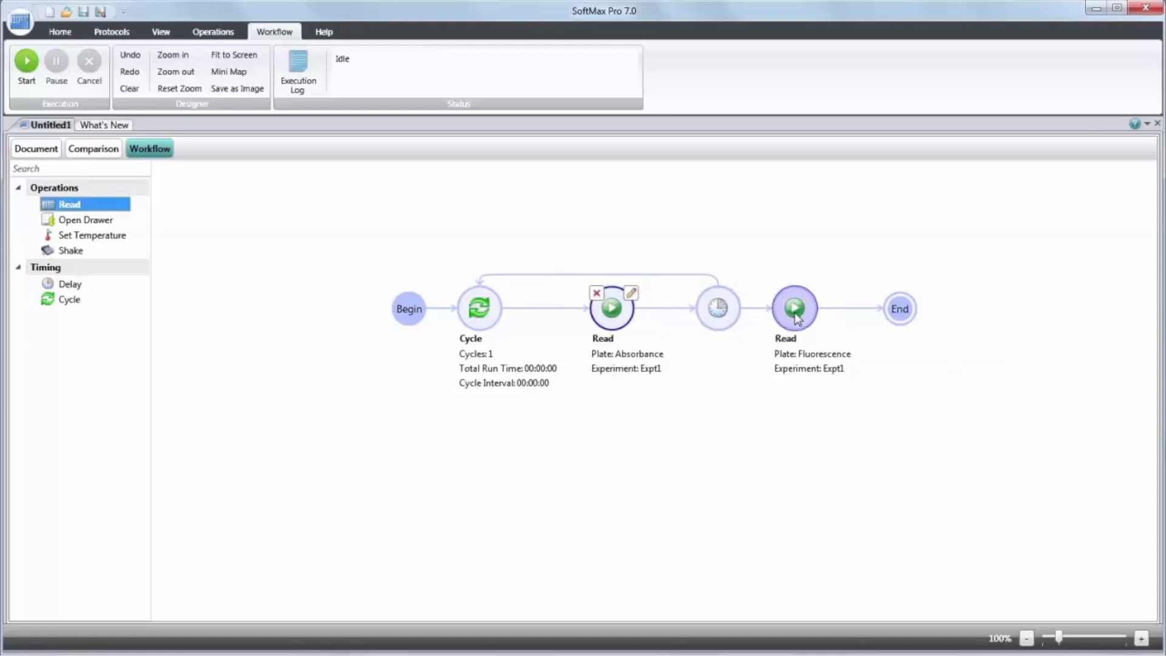
pyautogui.moveTo(796, 315); pyautogui.dragTo(681, 320)
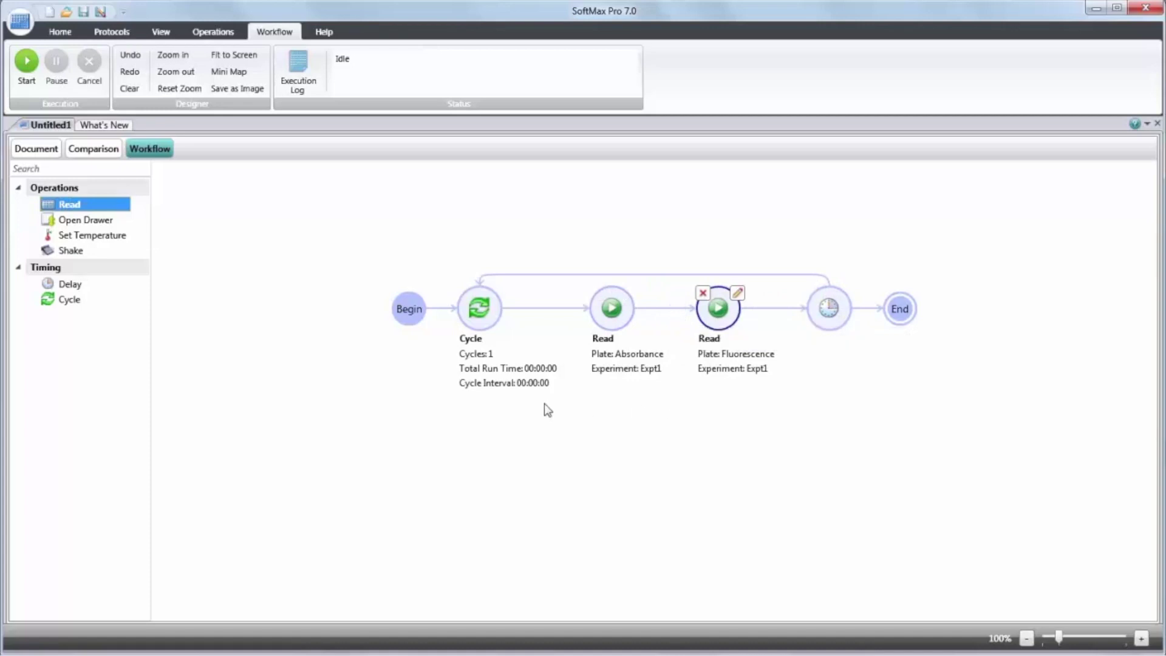
# - Set the Cycle block to a 24-hour total run time with a 1-hour interval
pyautogui.click(480, 315)
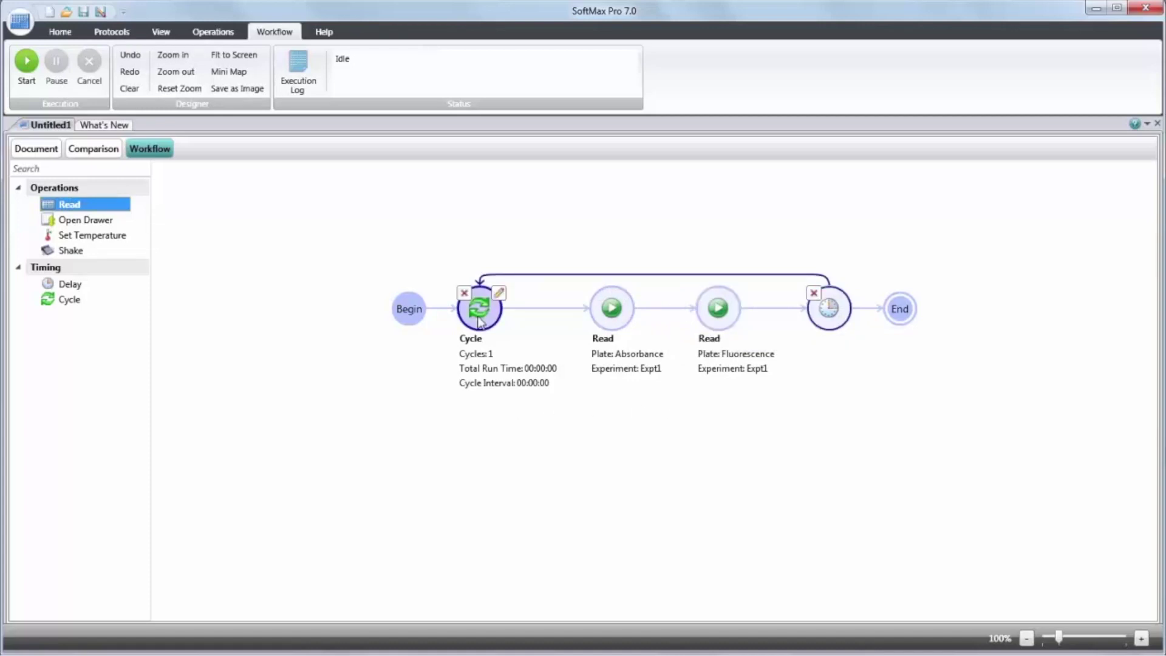
pyautogui.click(500, 293)
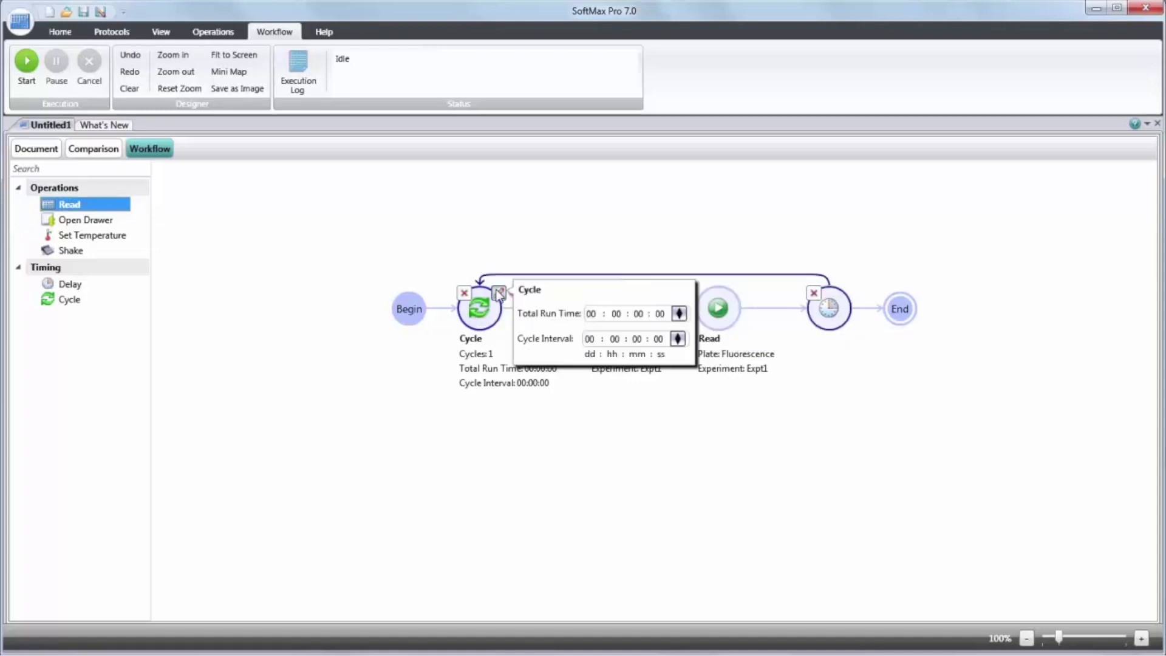
pyautogui.click(617, 314)
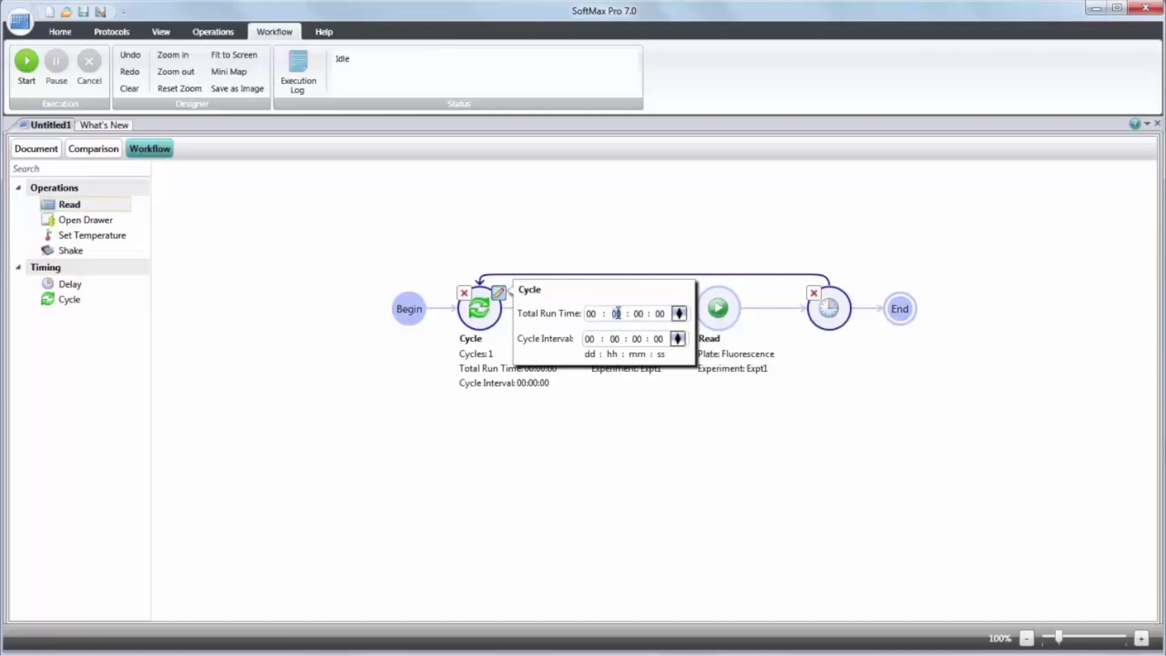
pyautogui.write('24')
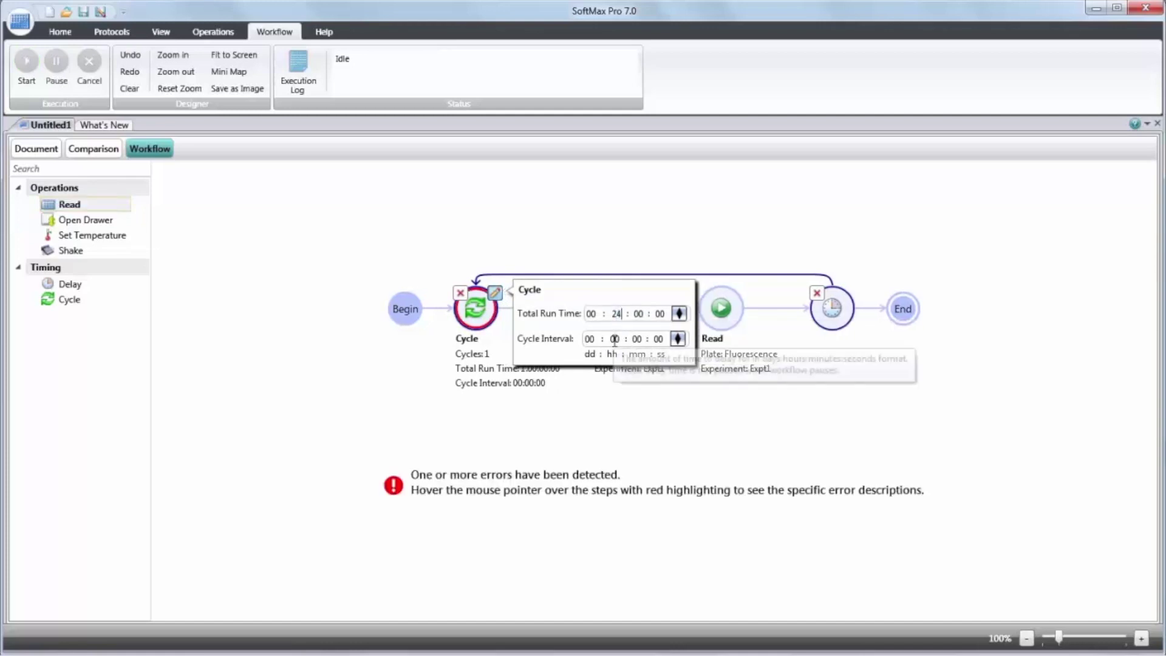
pyautogui.click(614, 338)
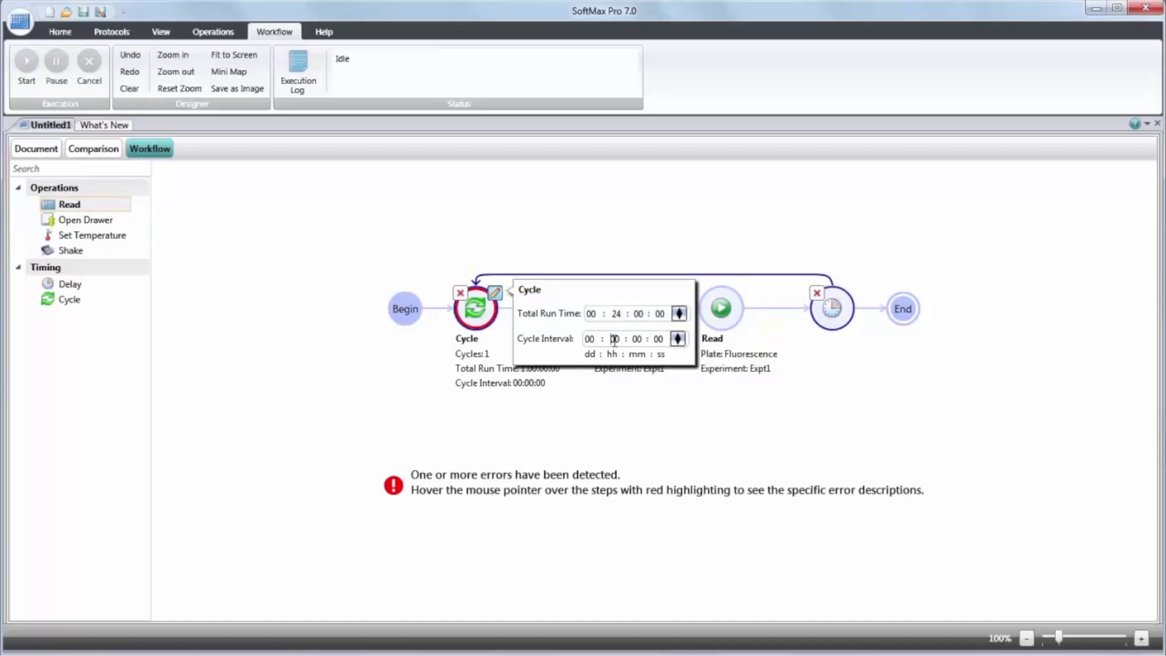
pyautogui.write('1')
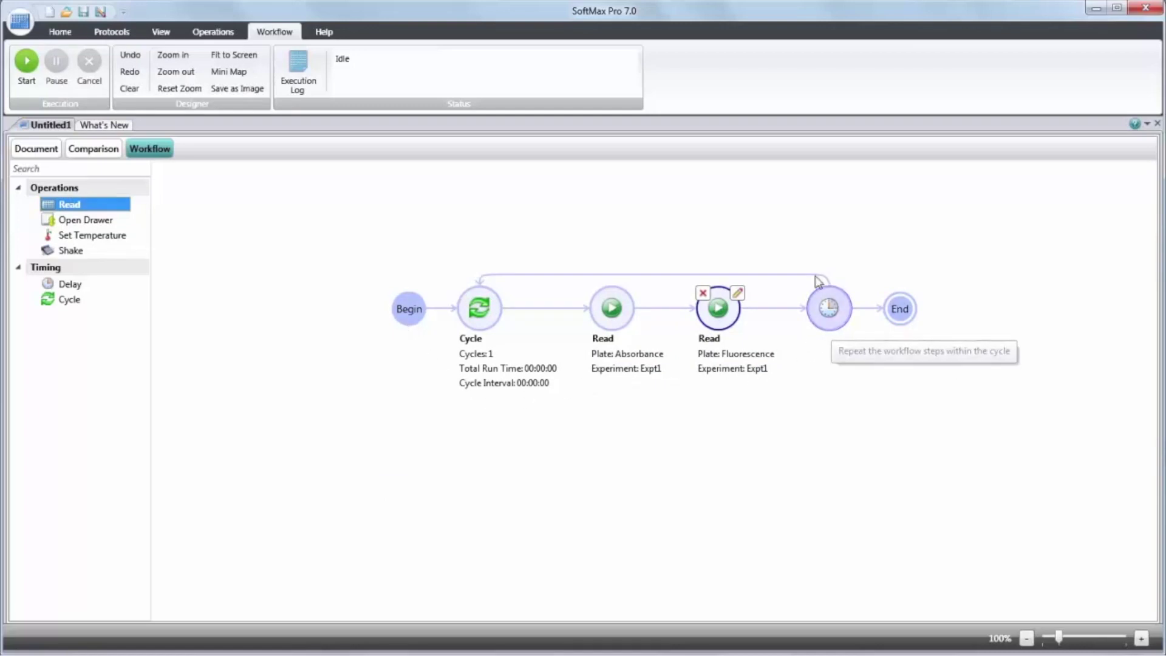
pyautogui.click(480, 315)
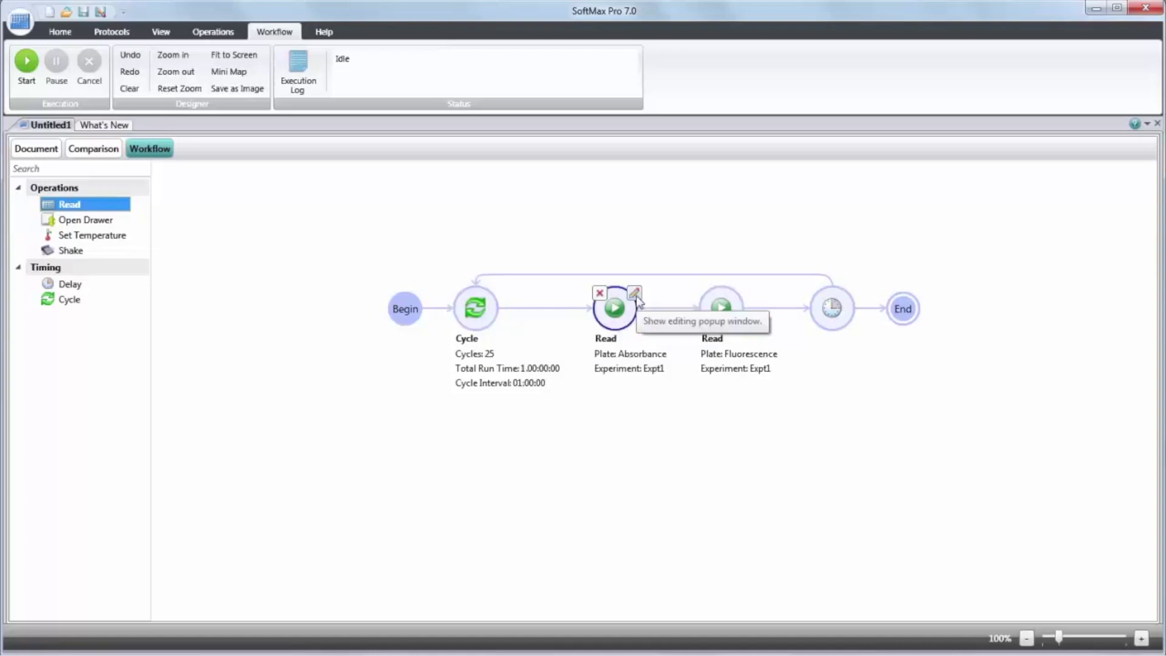
# - Open the full plate section settings for the Absorbance Read node
pyautogui.click(634, 295)
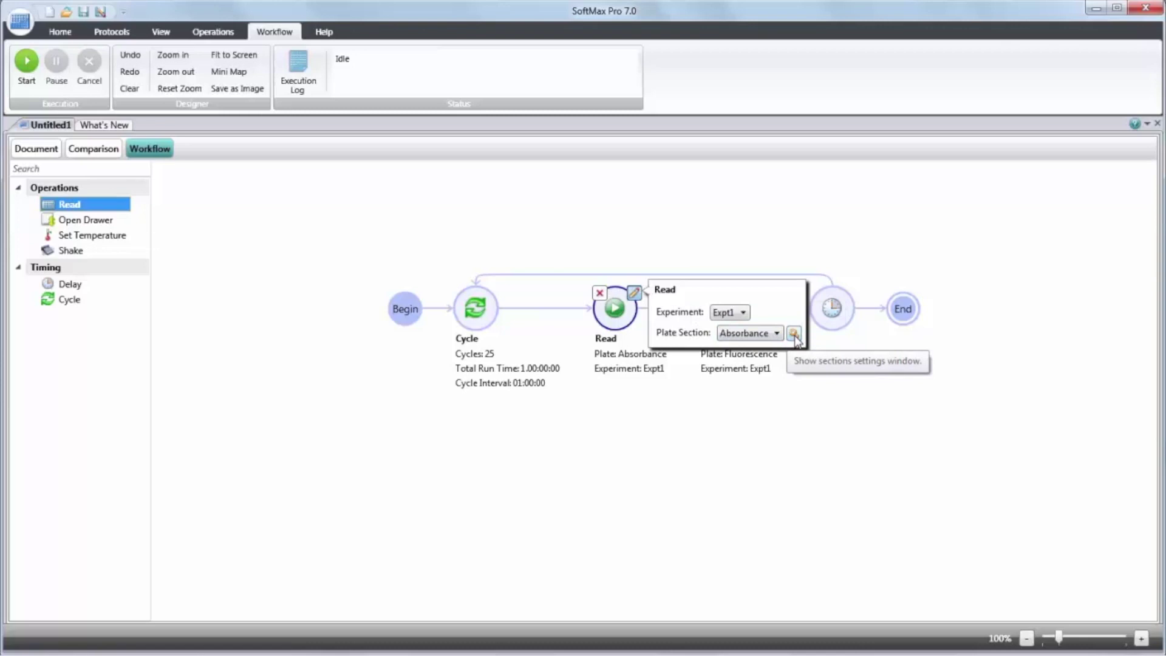
pyautogui.click(794, 333)
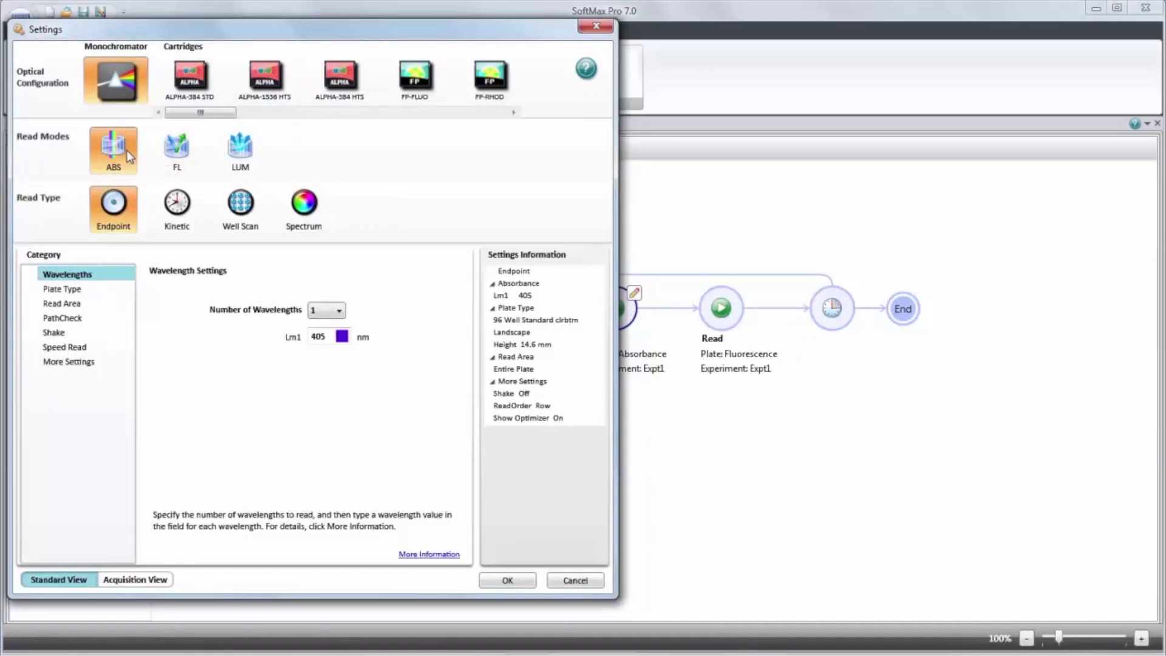
# - Make the absorbance read kinetic at 600 nm, single point, on 96 Well Greiner blk/clrbtm
pyautogui.click(176, 205)
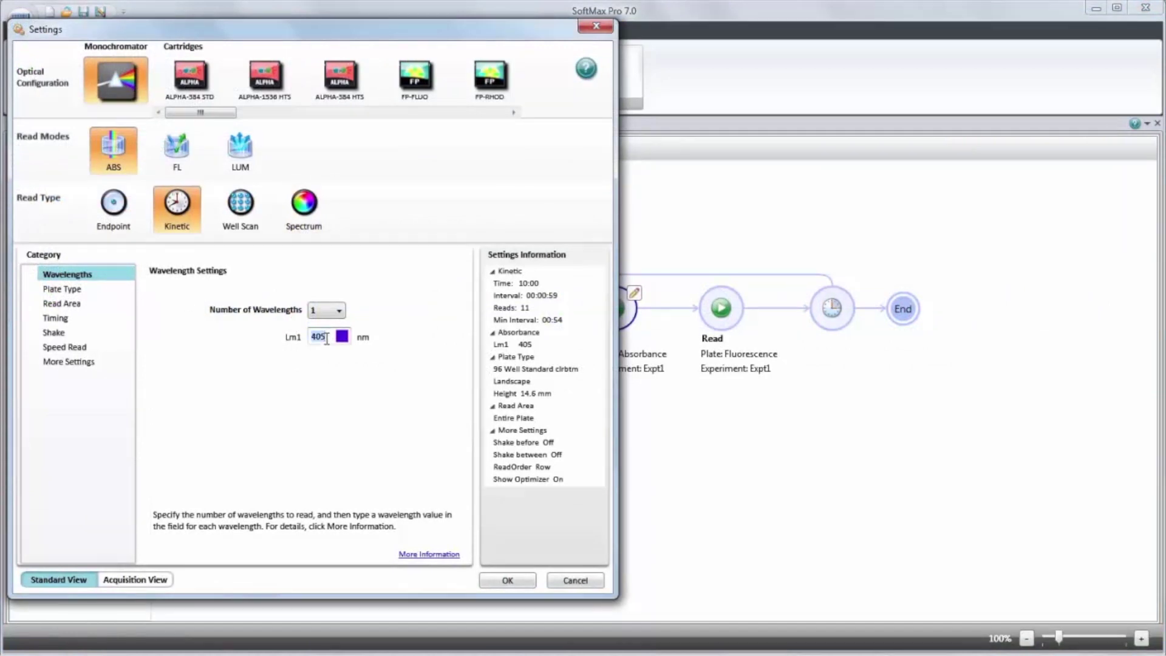
pyautogui.write('600')
pyautogui.click(92, 292)
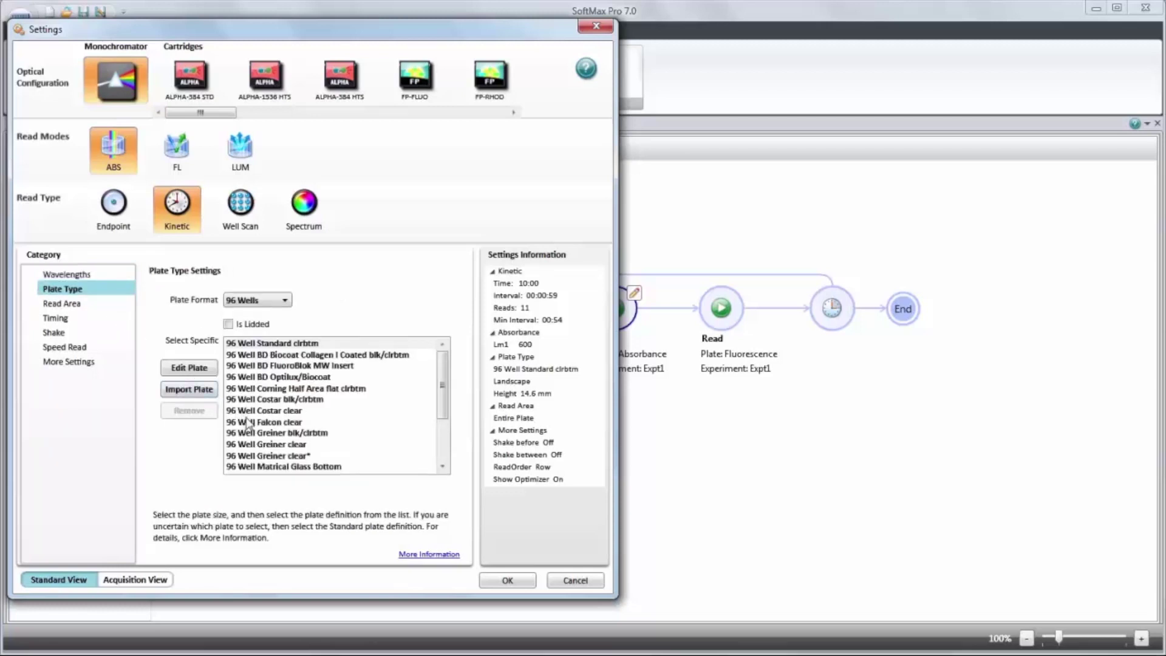
pyautogui.click(264, 434)
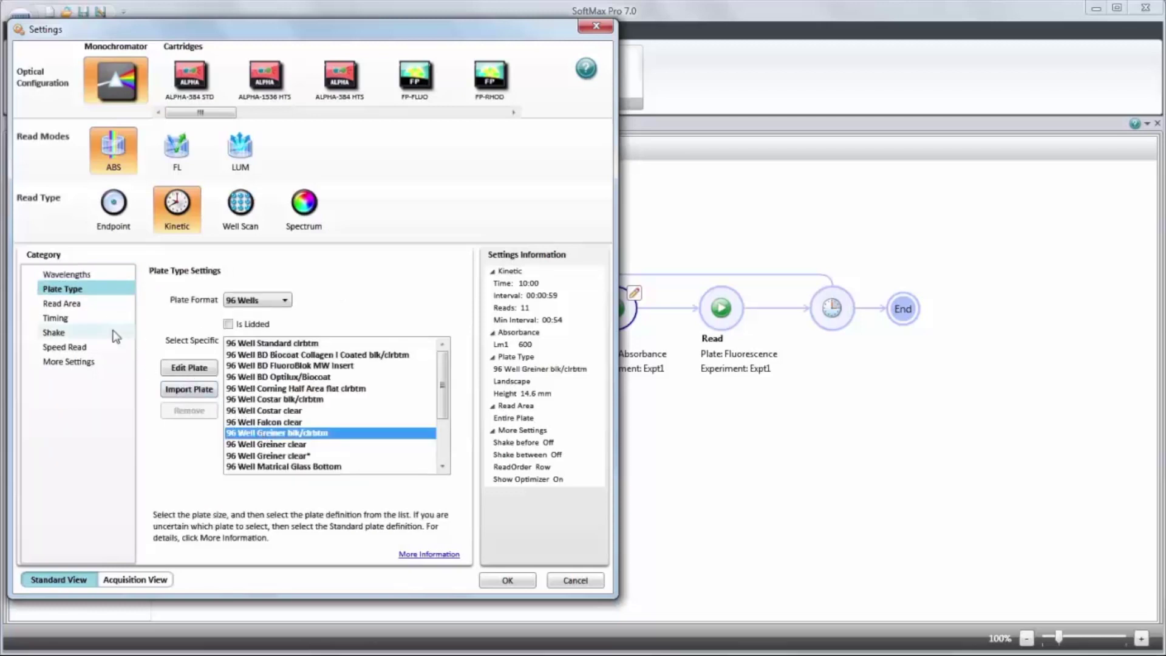
pyautogui.click(78, 306)
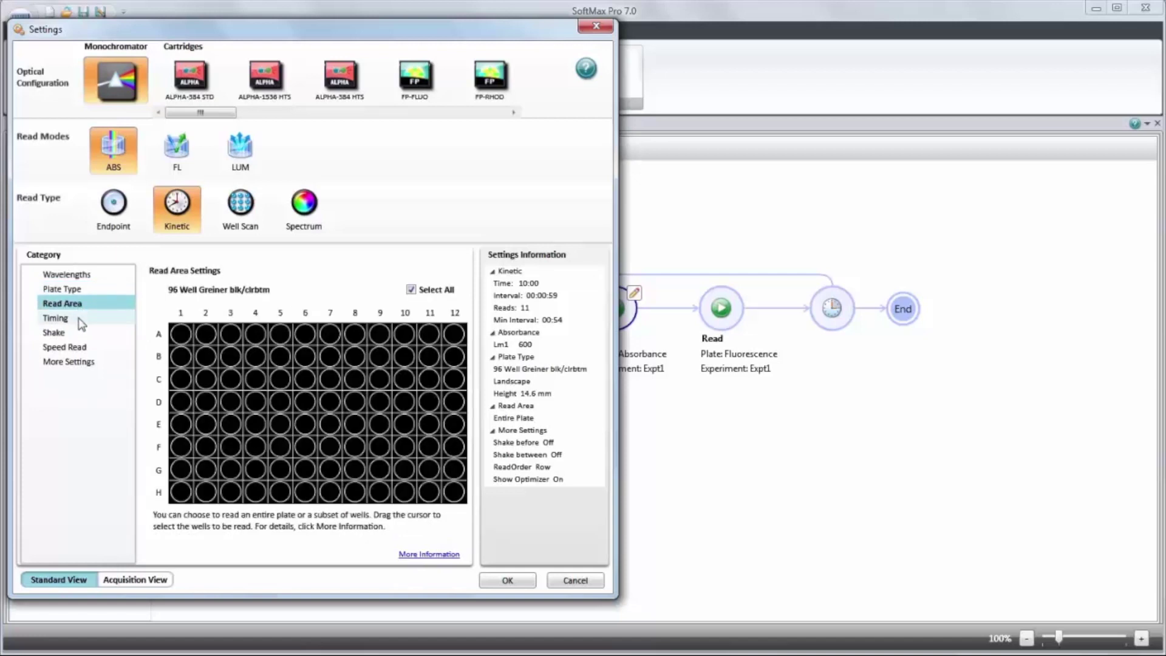
pyautogui.click(80, 322)
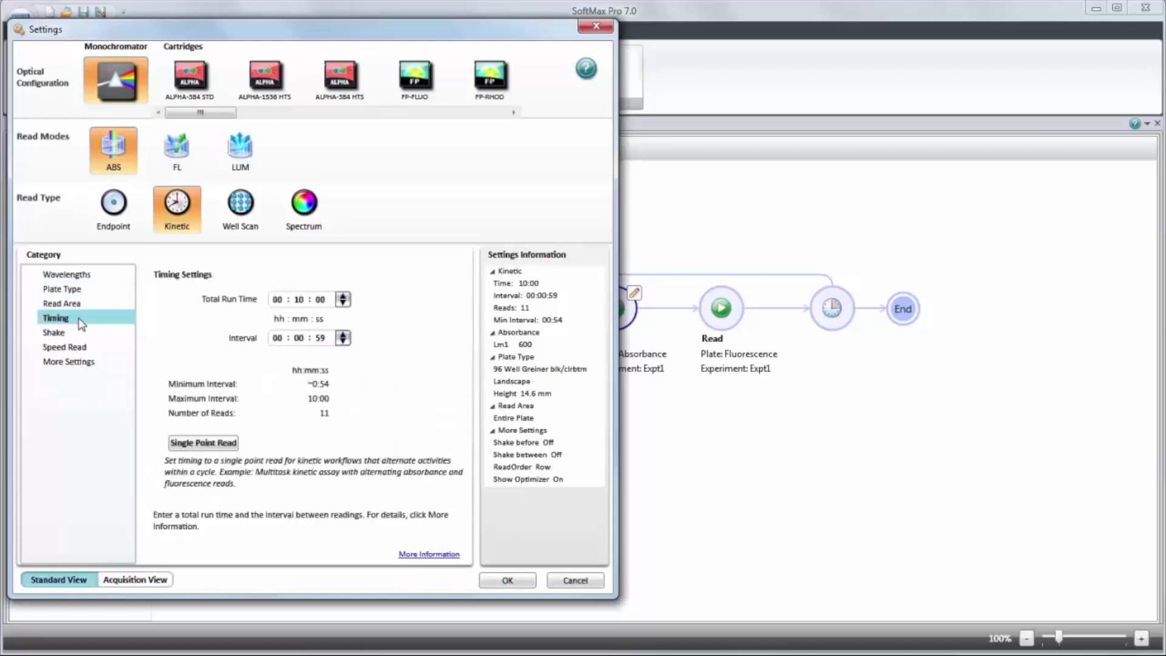
pyautogui.click(219, 441)
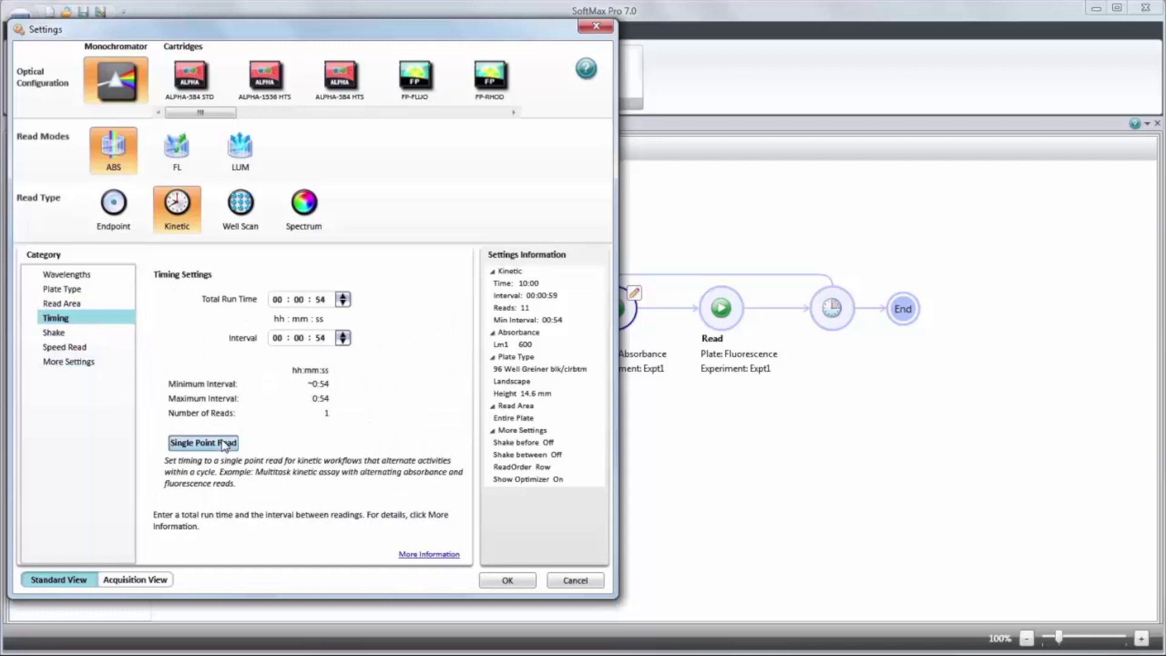
pyautogui.click(503, 581)
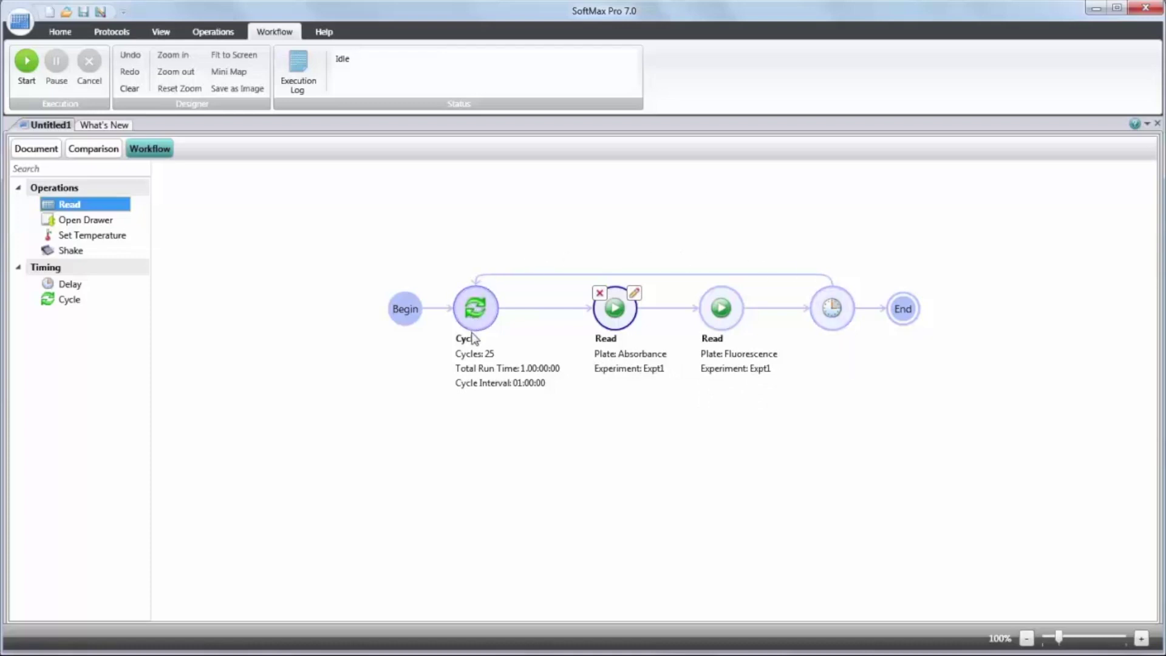
pyautogui.click(634, 293)
# - Uncheck Show Pre-Read Optimization Options for the absorbance read and confirm
pyautogui.click(793, 334)
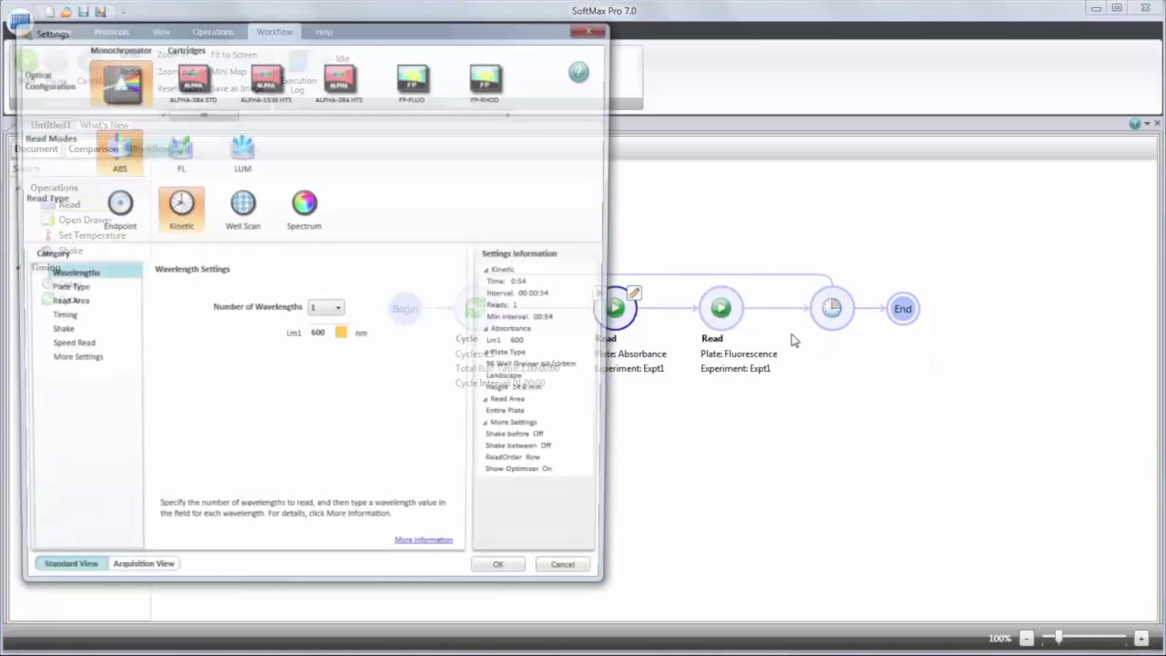
pyautogui.click(79, 363)
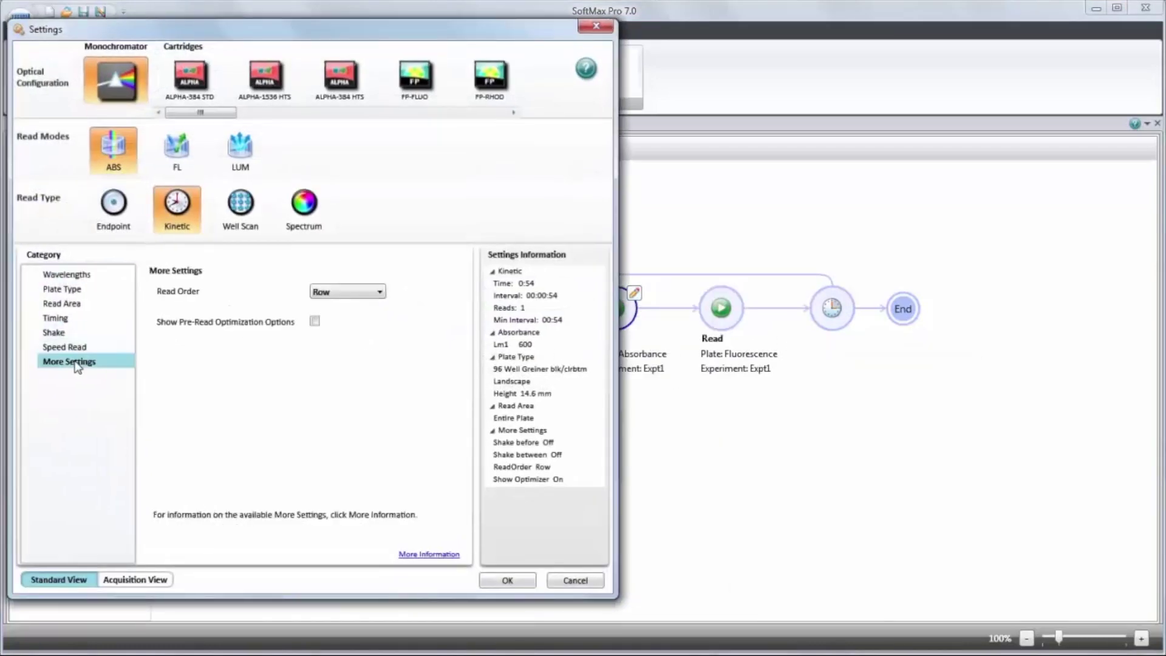
pyautogui.click(315, 323)
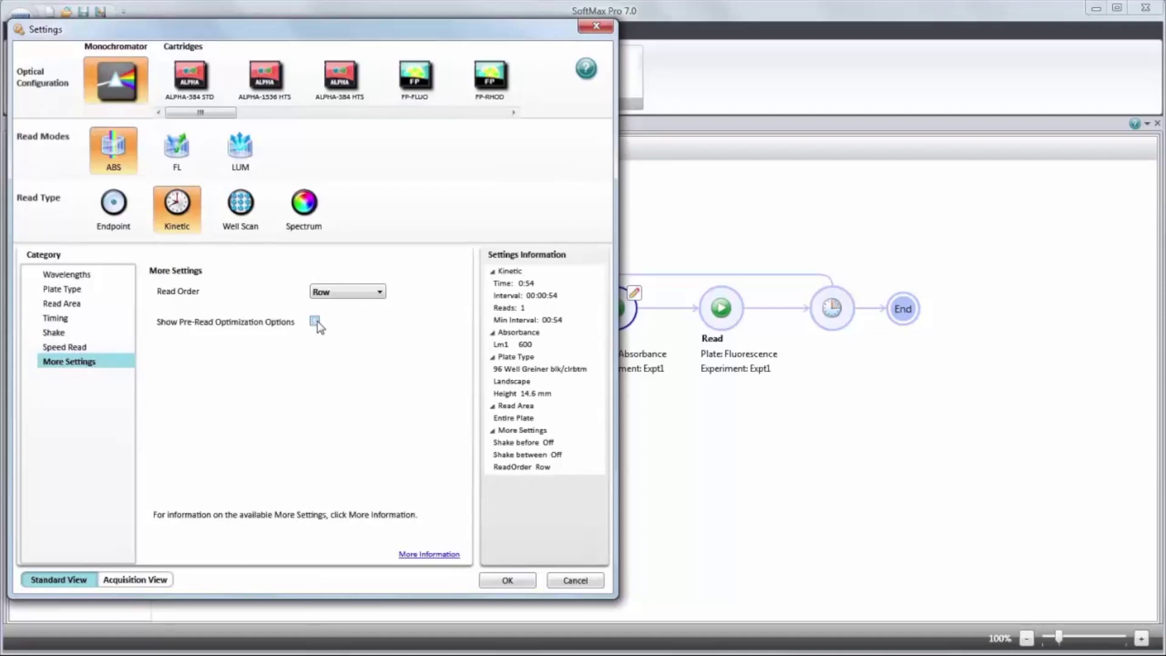
pyautogui.click(509, 583)
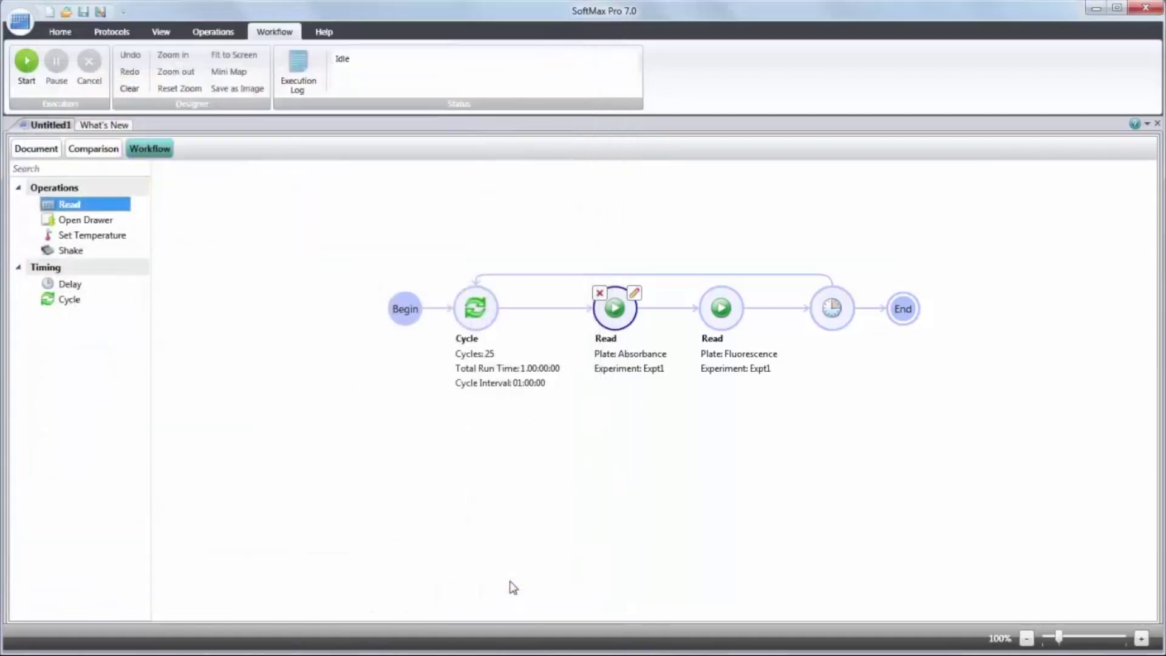
pyautogui.click(714, 328)
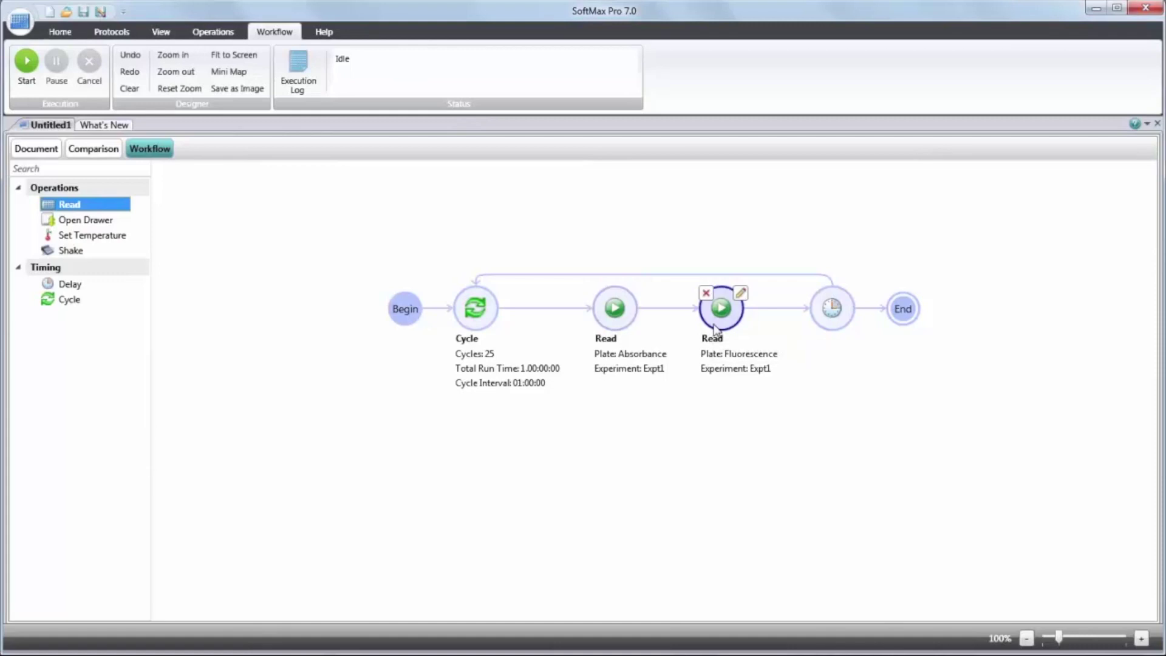
# - Switch the Fluorescence read to FL kinetic mode on a 96 Well Greiner blk/clrbtm plate
pyautogui.click(740, 295)
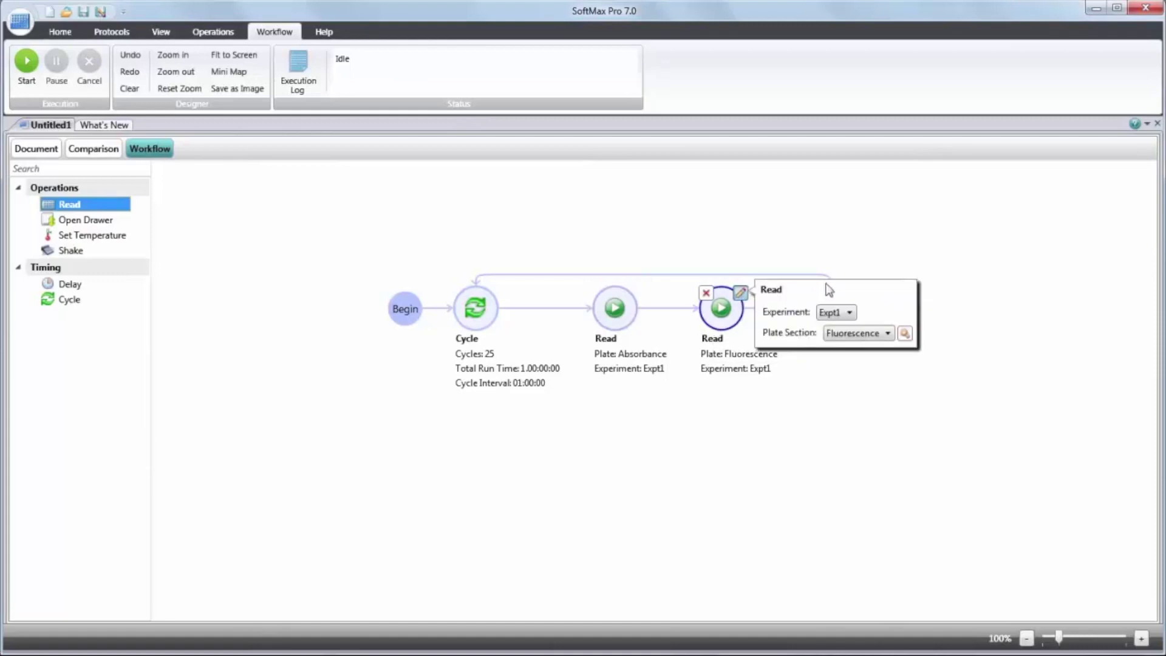
pyautogui.click(905, 334)
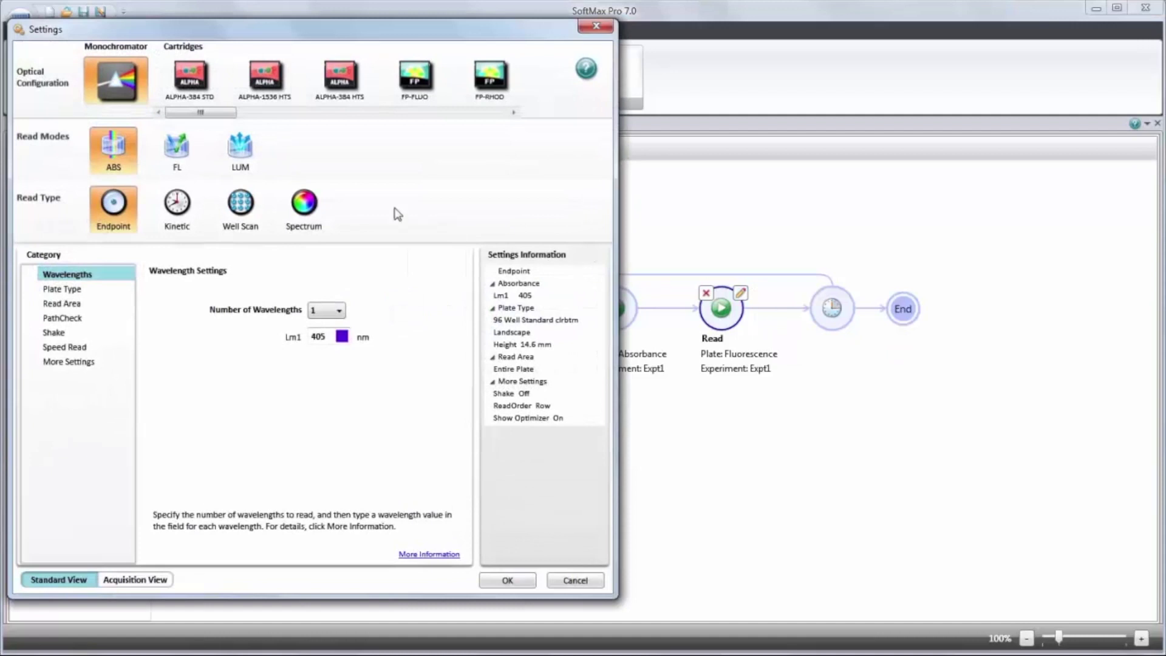
pyautogui.click(182, 155)
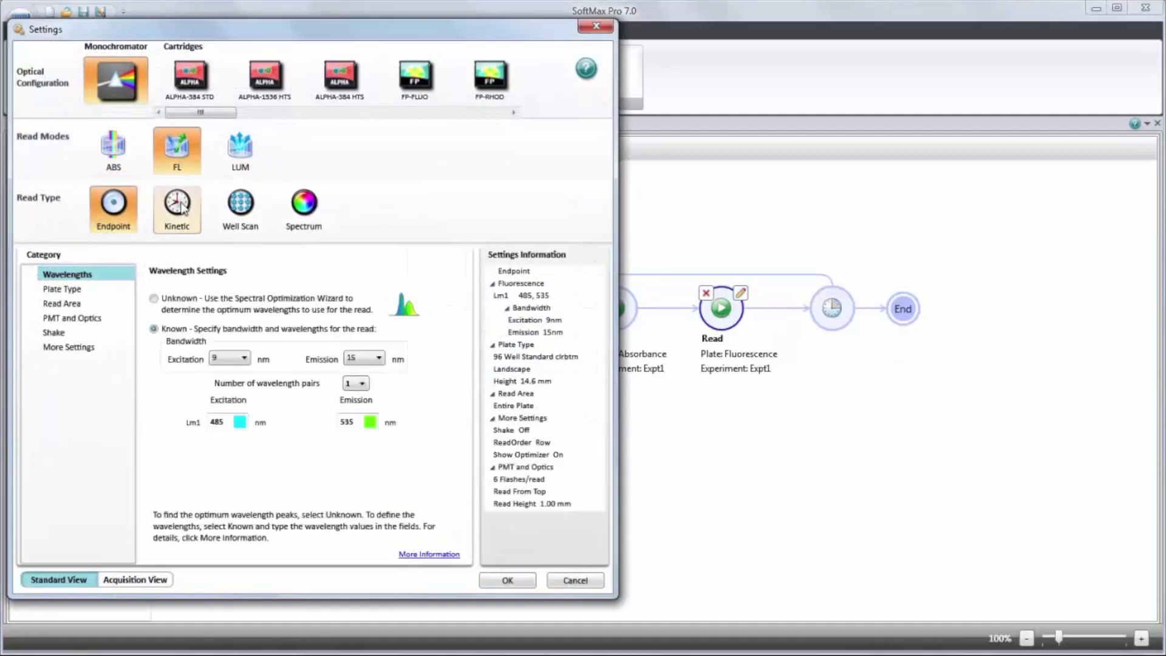
pyautogui.click(182, 207)
pyautogui.click(73, 289)
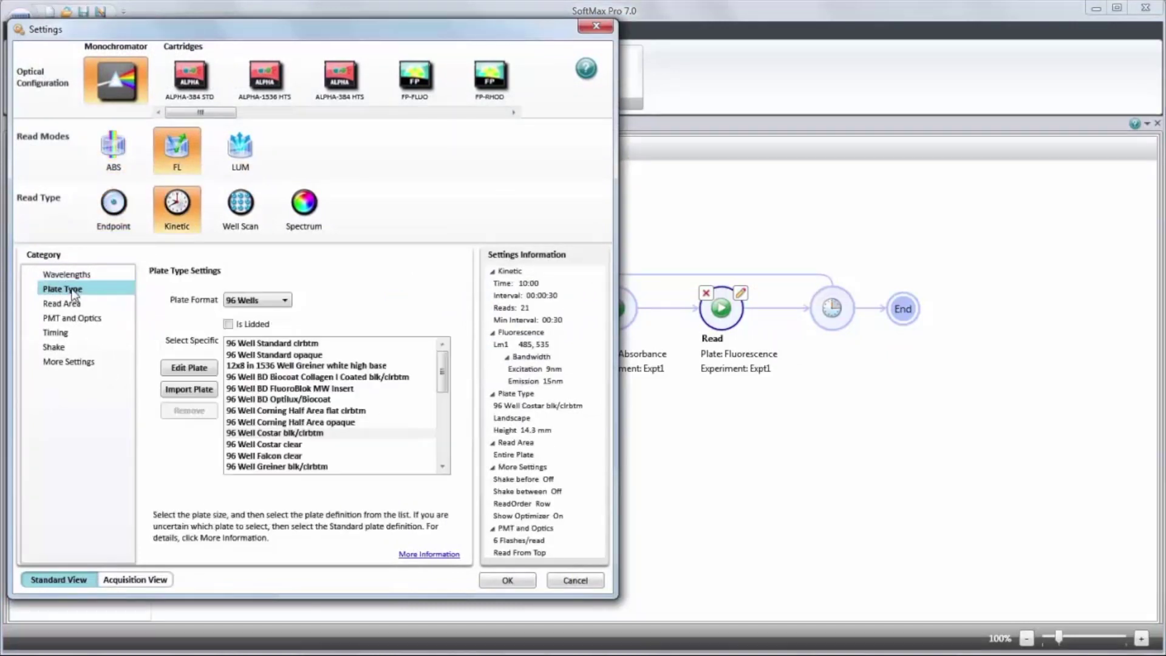
pyautogui.click(257, 468)
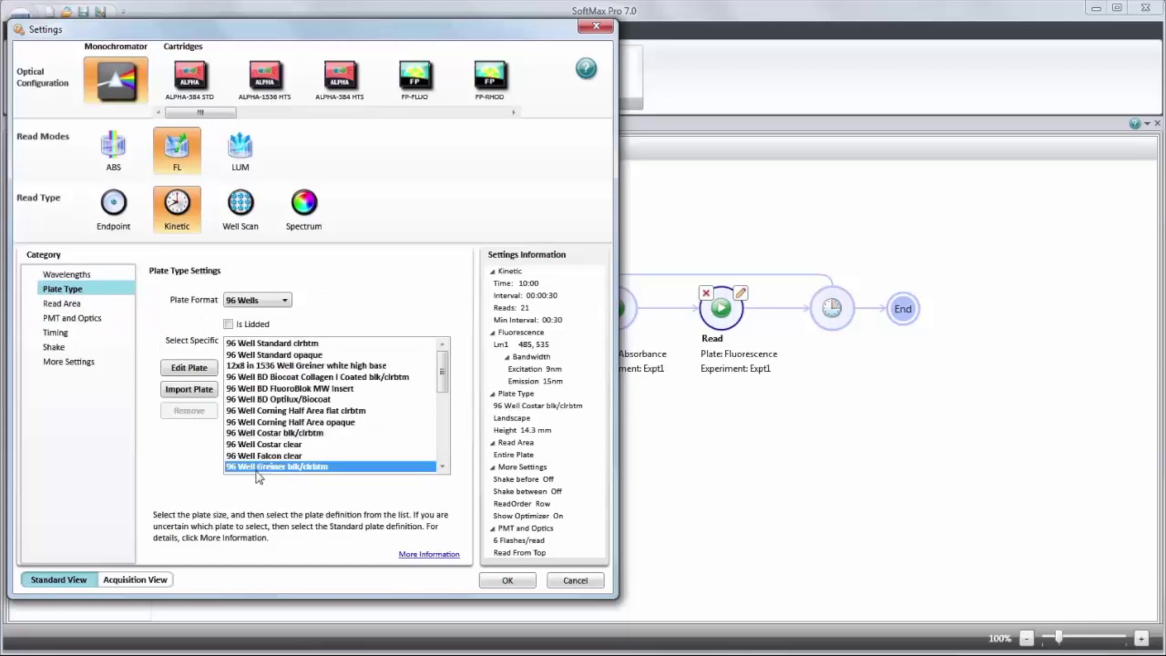
# - Make it a single point read with pre-read optimization off, and confirm
pyautogui.click(68, 333)
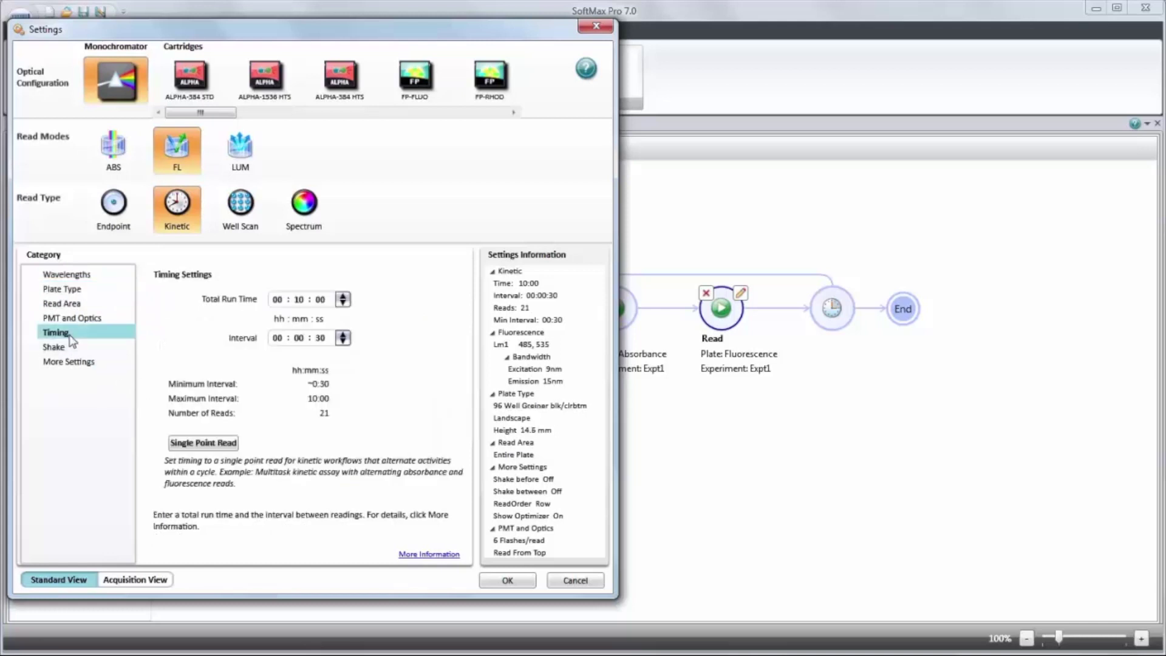
pyautogui.click(182, 444)
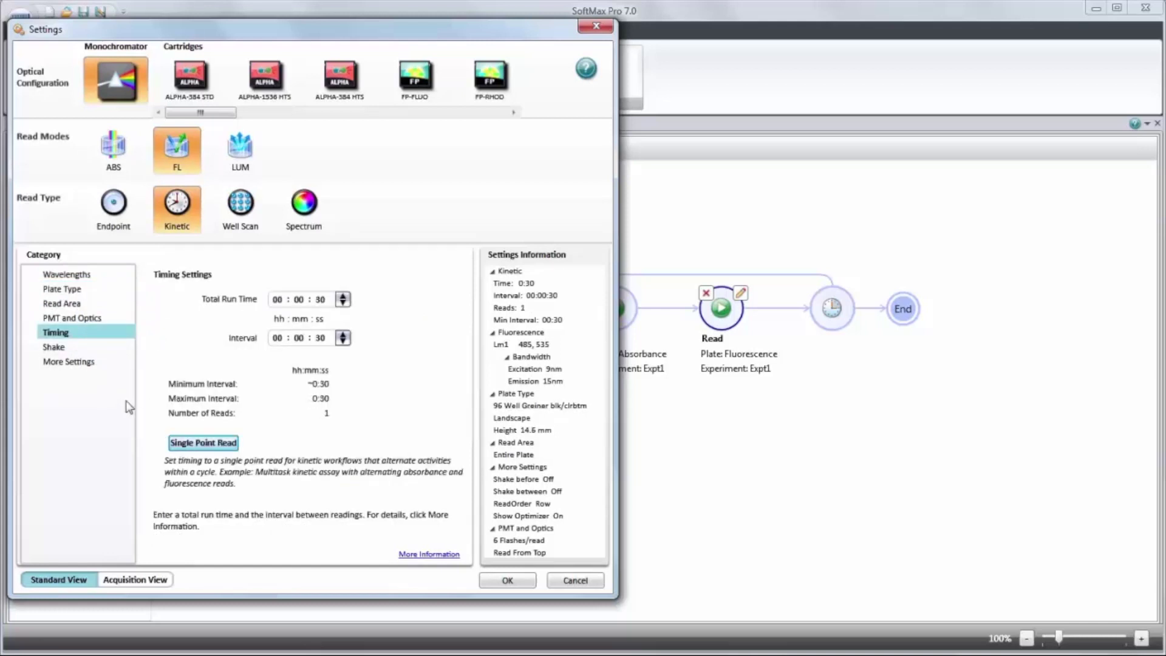
pyautogui.click(89, 367)
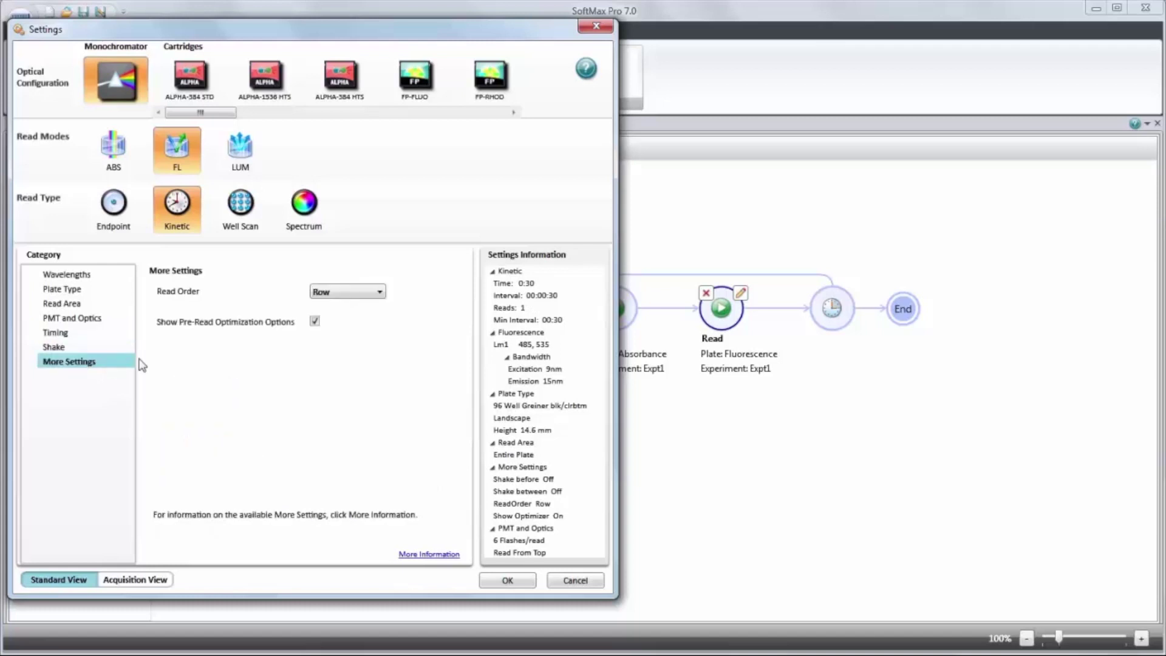
pyautogui.click(314, 323)
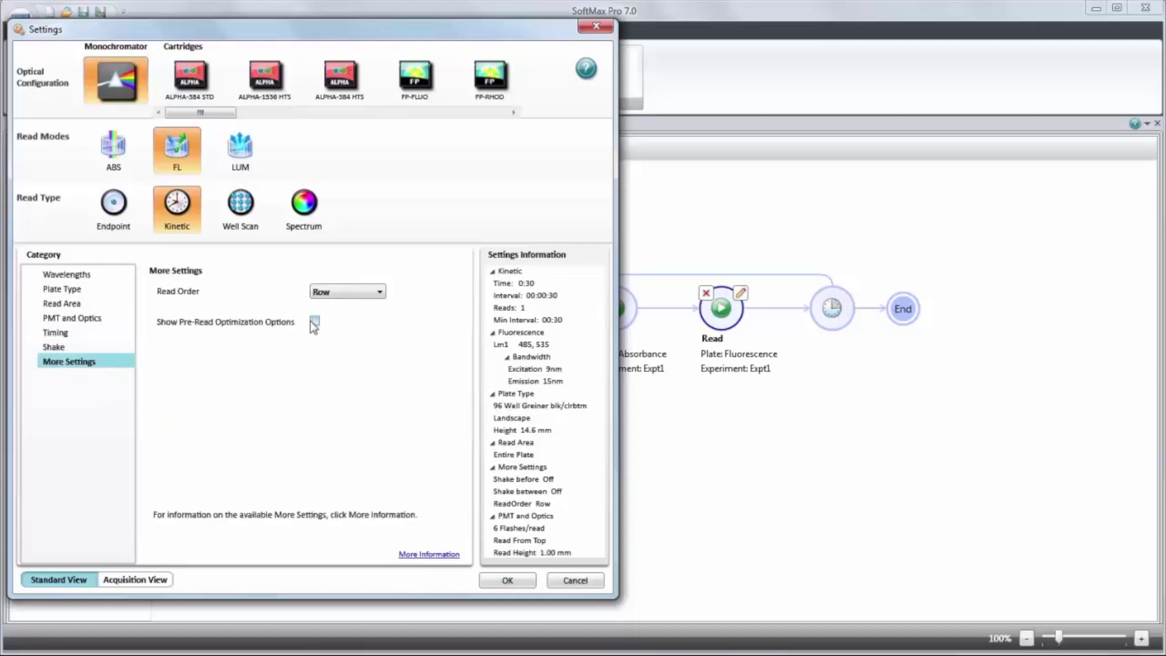
pyautogui.click(504, 580)
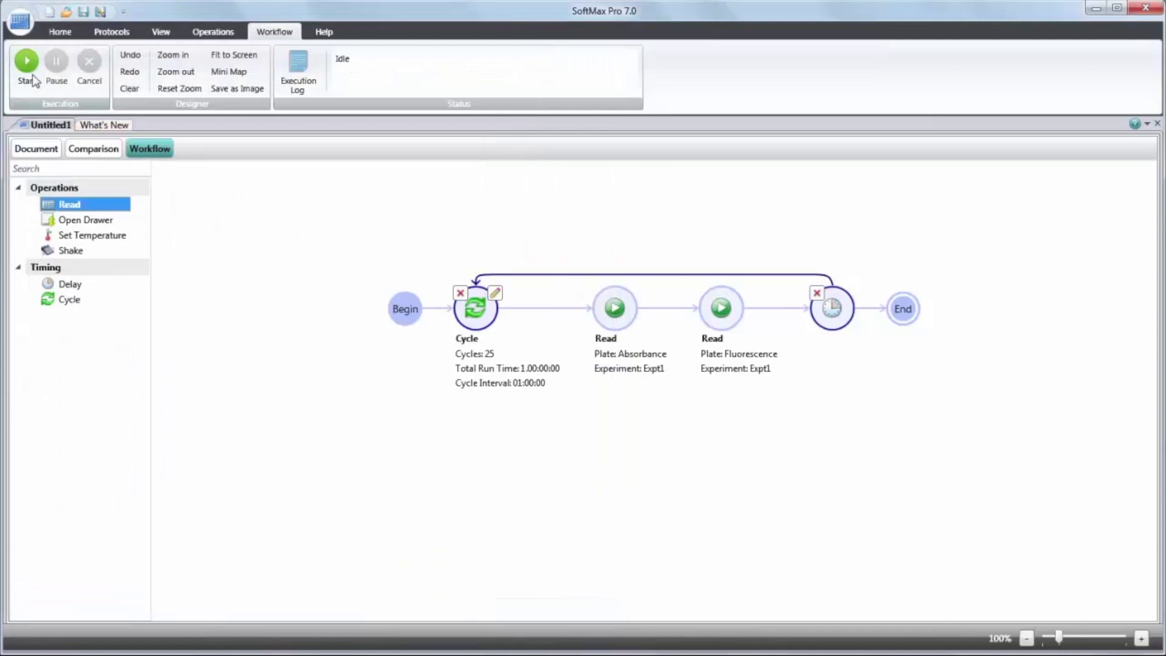
# - Start the workflow, cancel after the first reads, and view the Fluorescence plate results
pyautogui.click(27, 65)
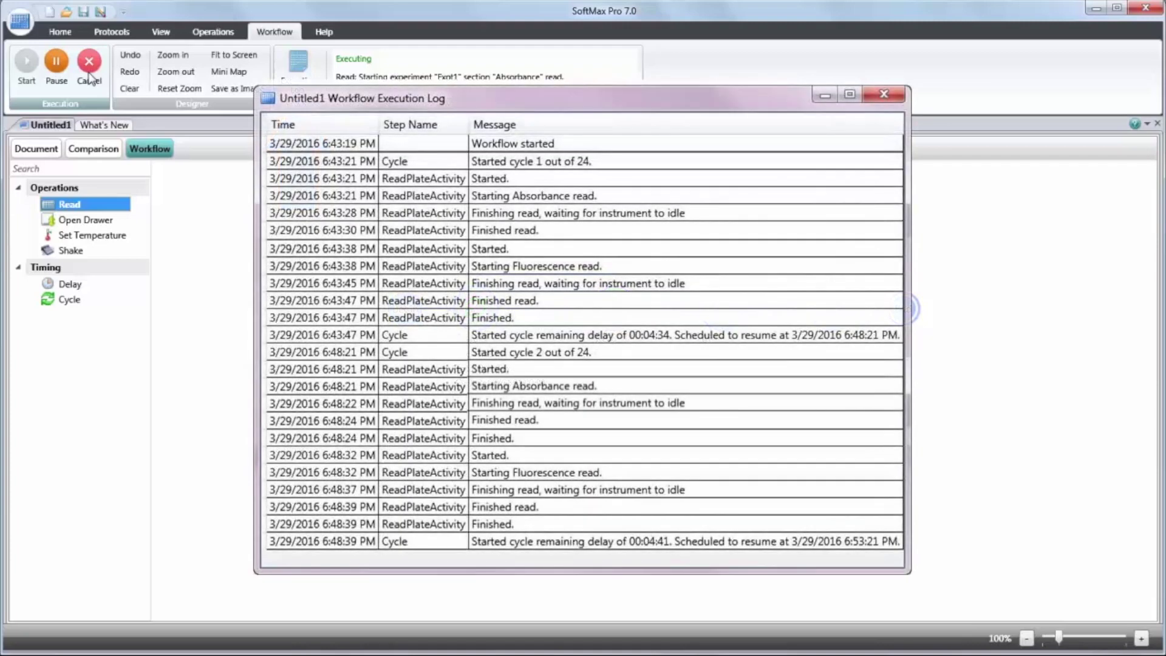
pyautogui.click(90, 78)
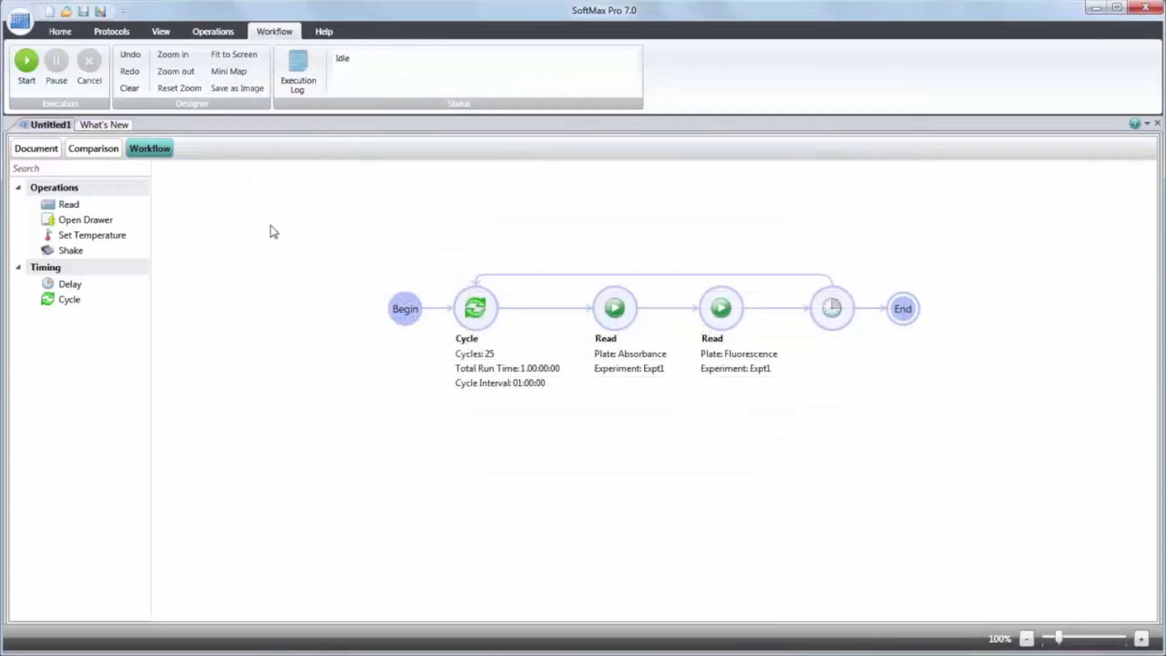
pyautogui.click(36, 148)
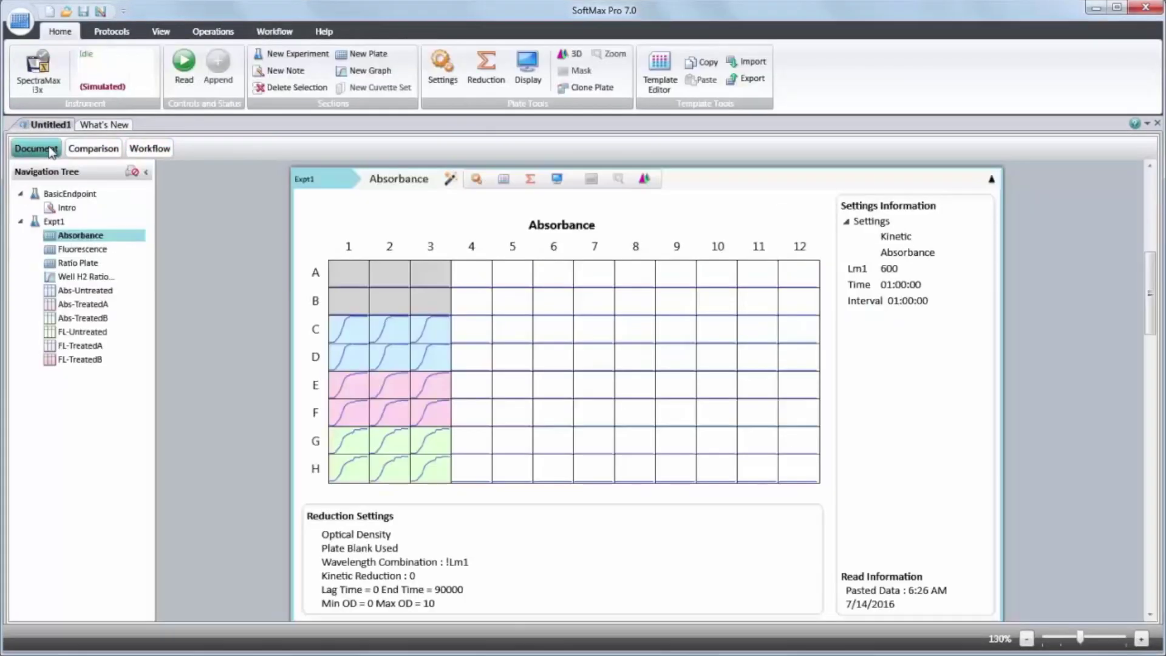
pyautogui.click(87, 251)
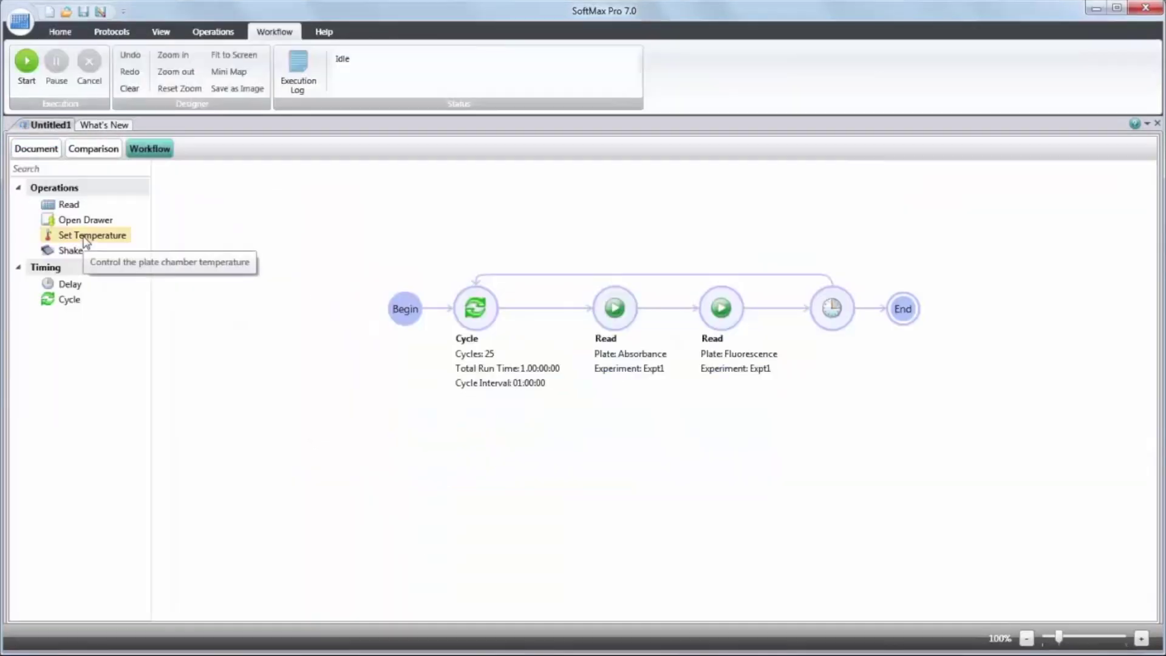
# - Insert a Set Temperature step before the Cycle with a 37 °C plate chamber set point
pyautogui.moveTo(85, 239); pyautogui.dragTo(439, 309)
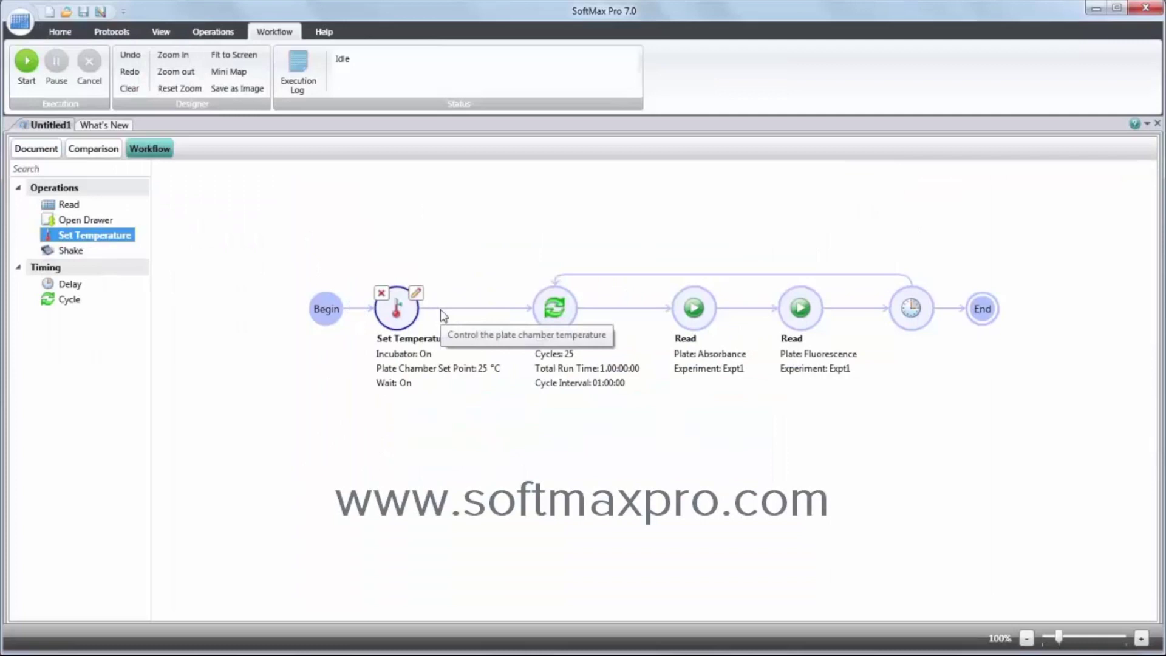
pyautogui.click(416, 294)
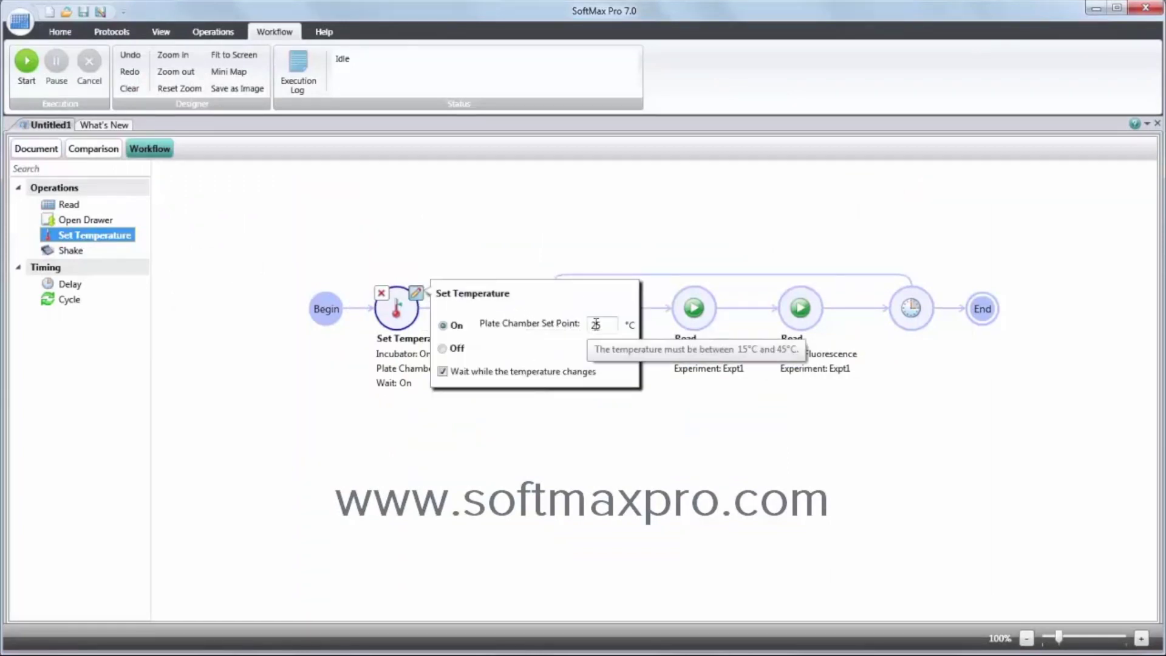
pyautogui.click(595, 324)
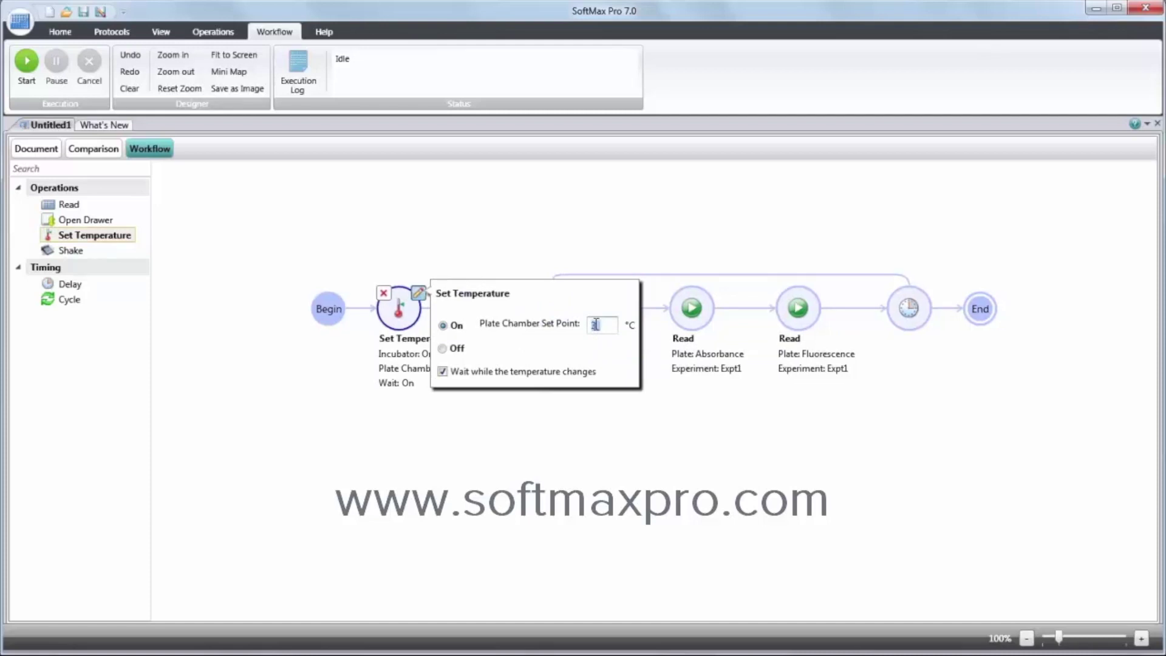
pyautogui.write('37')
pyautogui.click(587, 410)
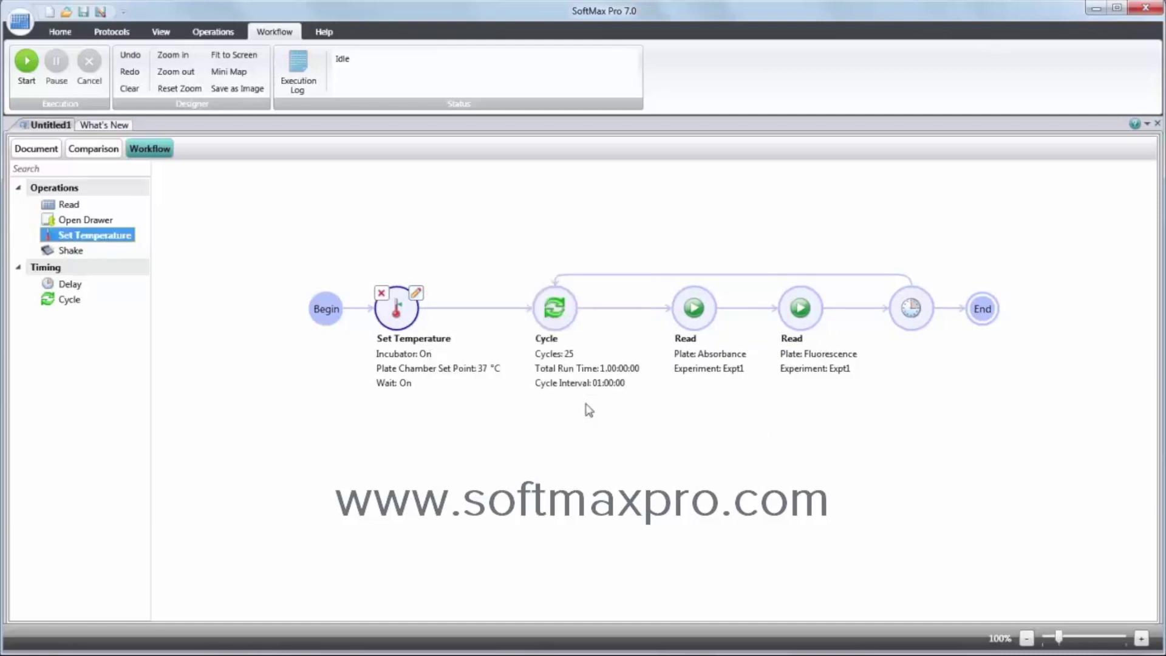
# - Insert a Shake step between Cycle and the first absorbance Read, with a 10-second shake time
pyautogui.click(91, 253)
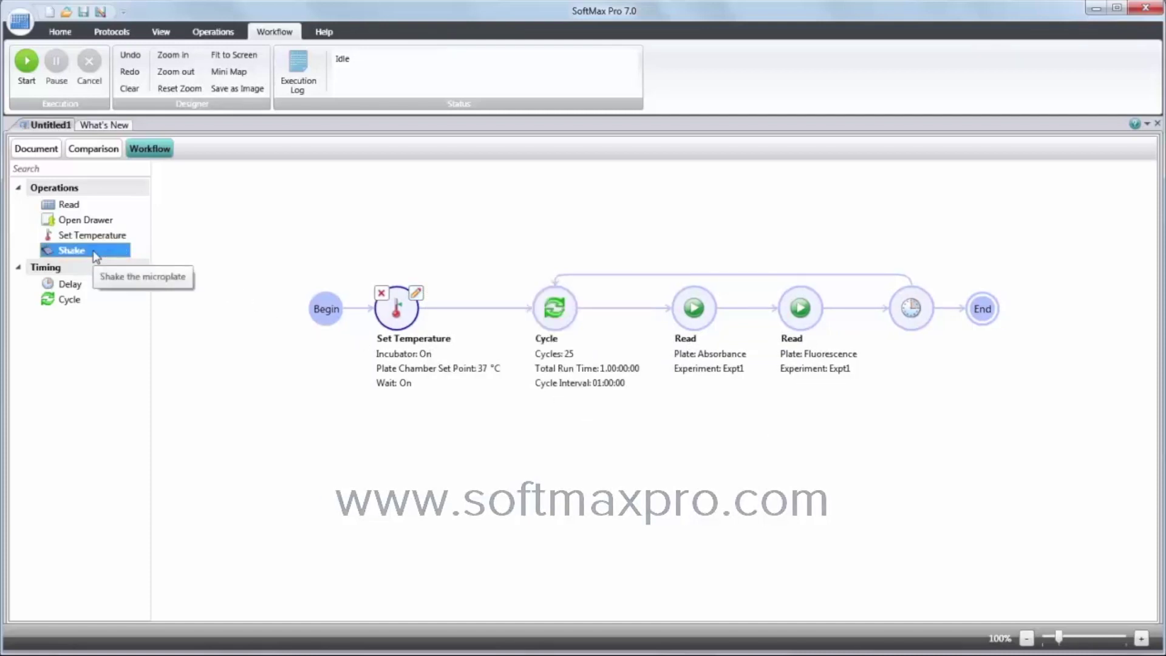
pyautogui.moveTo(91, 255); pyautogui.dragTo(654, 315)
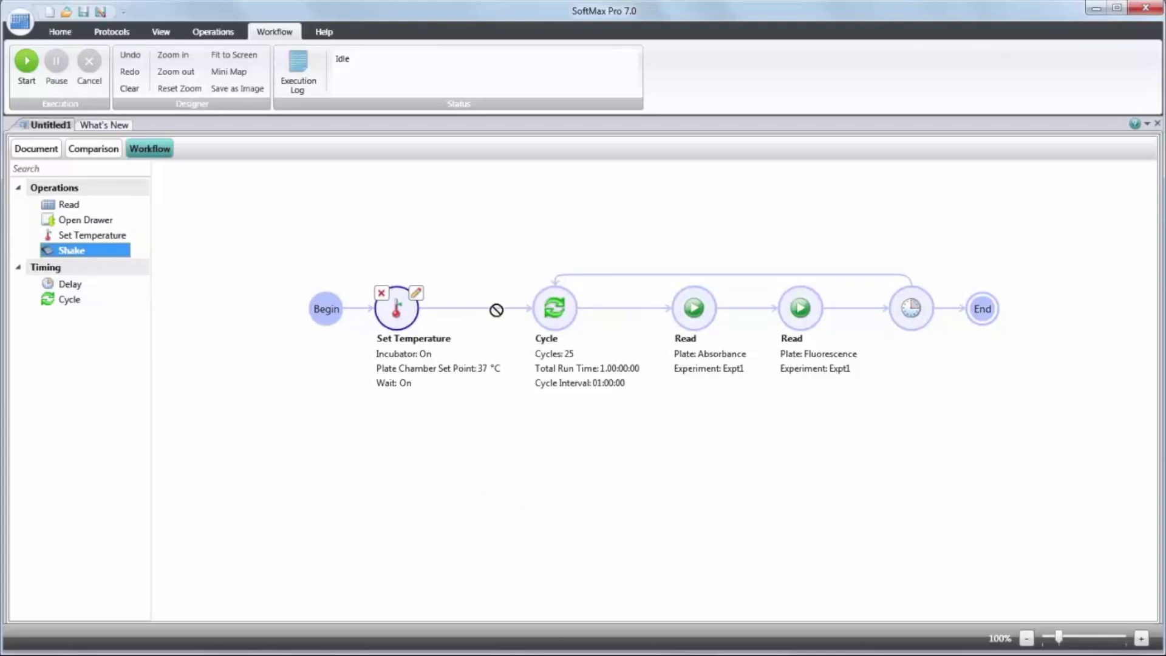
pyautogui.moveTo(655, 314); pyautogui.dragTo(656, 308)
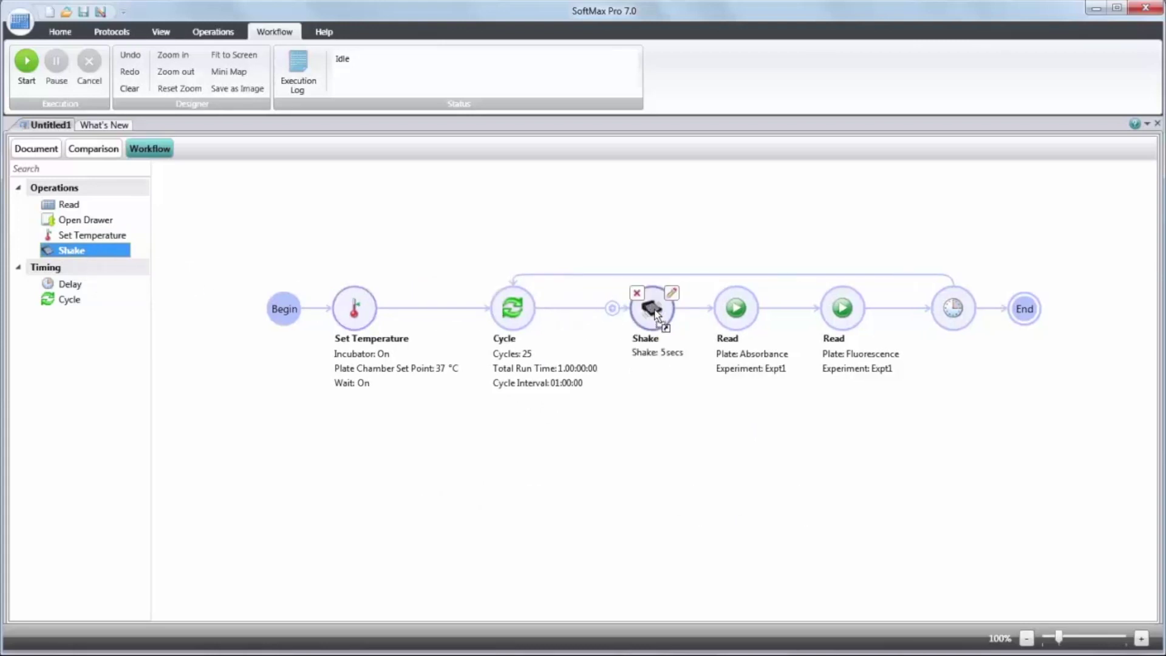
pyautogui.click(674, 298)
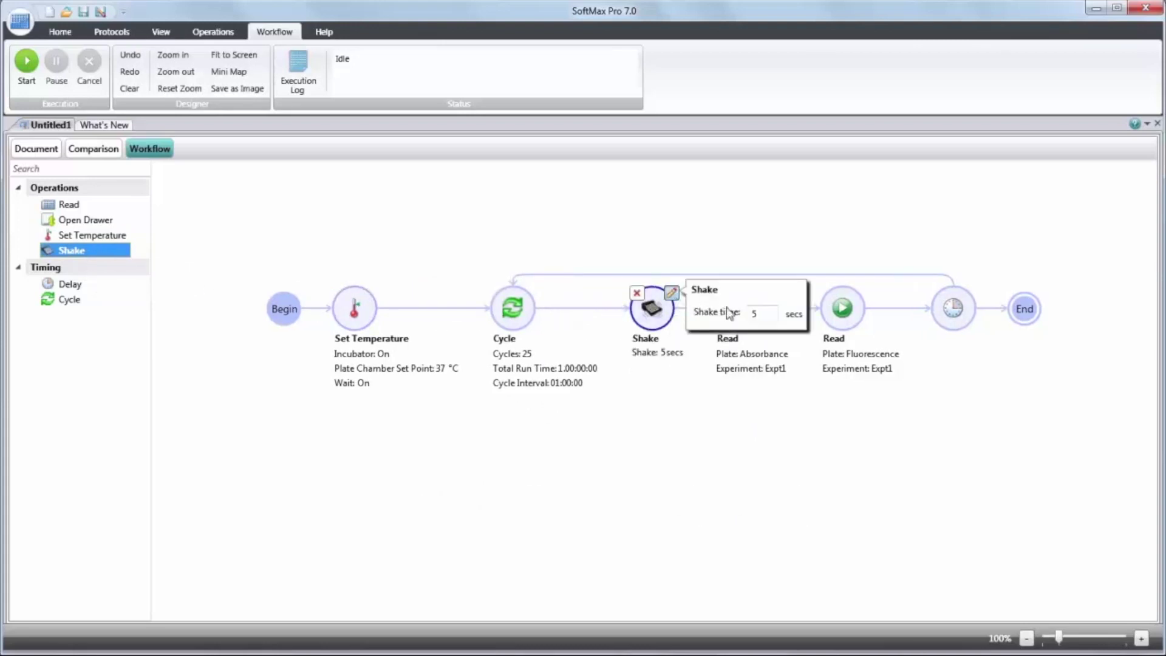
pyautogui.doubleClick(758, 314)
pyautogui.write('0')
pyautogui.click(773, 419)
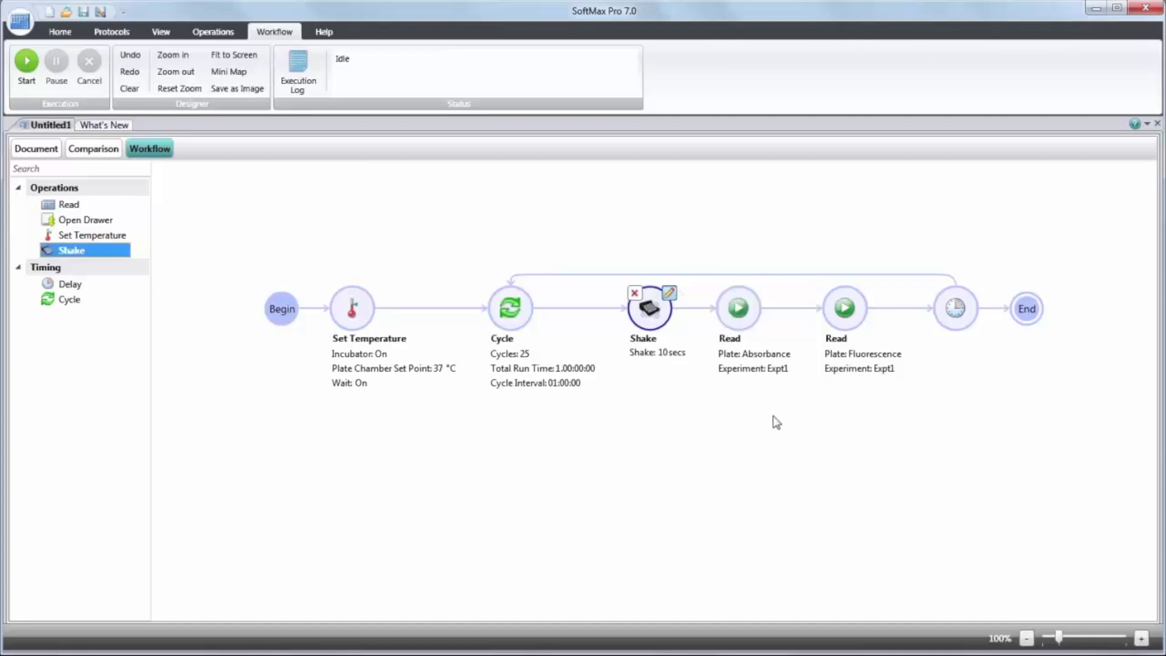